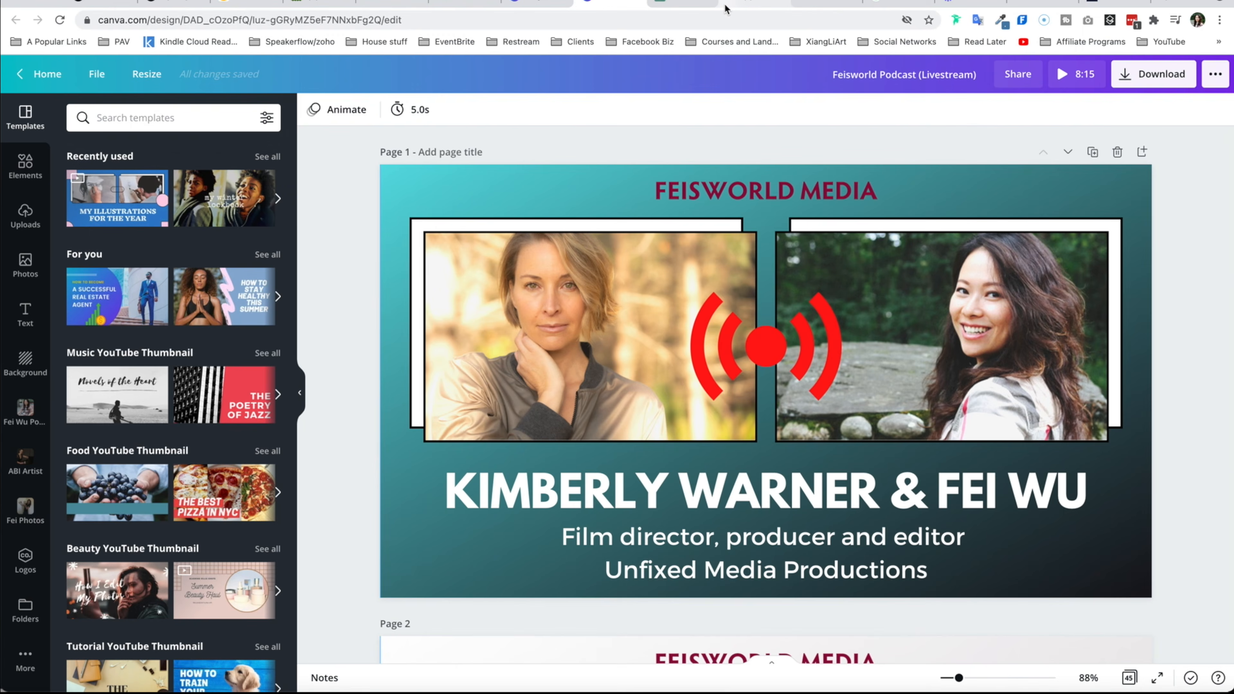
- Open the Livestream with Kimberly Warner event from the Feisworld website's livestream events page and read its description
click(821, 3)
mouse_move(177, 116)
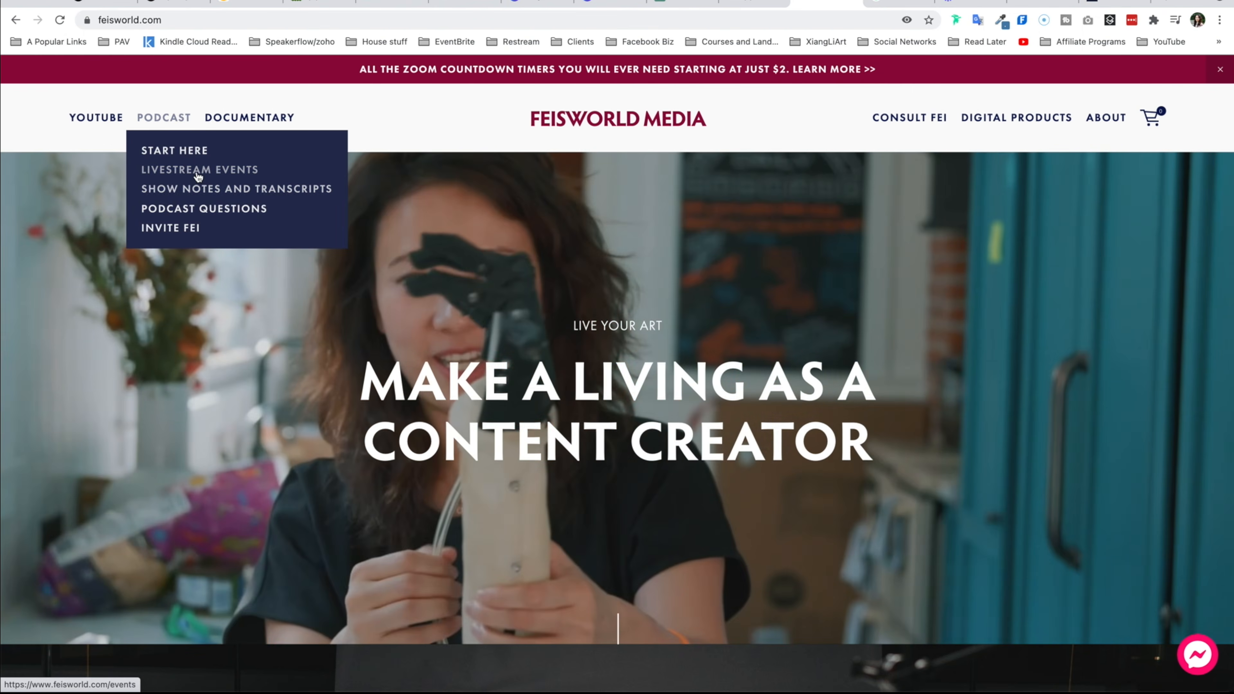
click(197, 169)
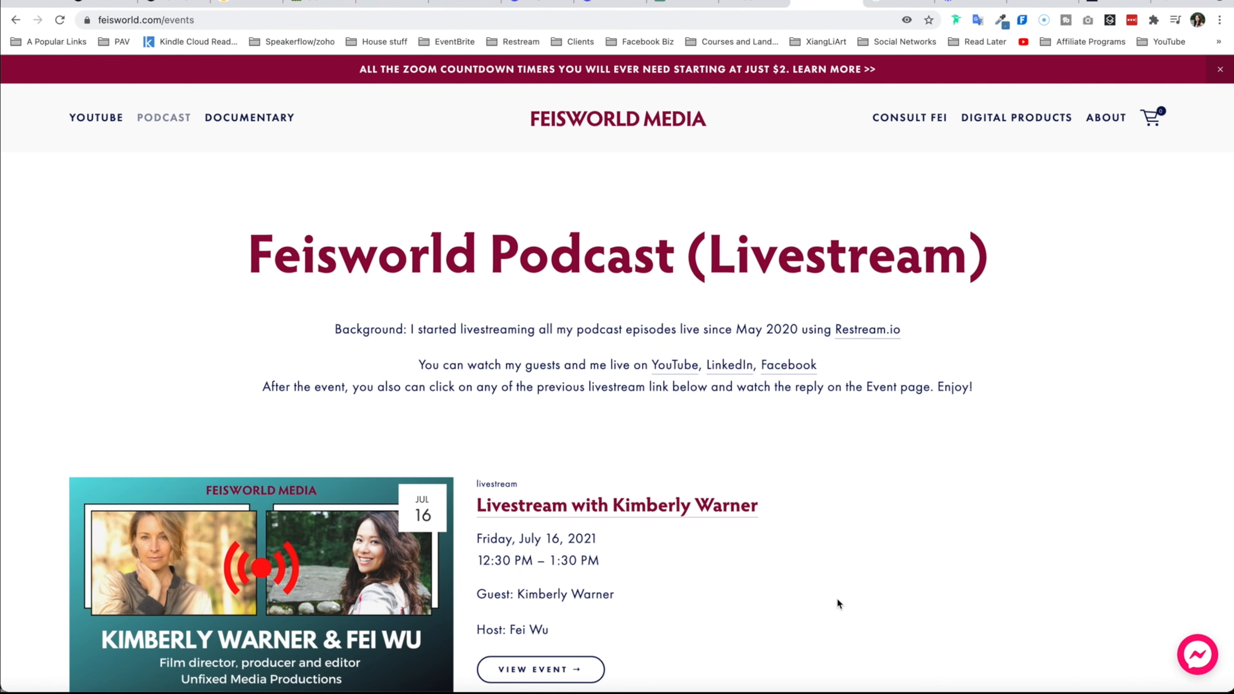
scroll(836, 601, down, 5)
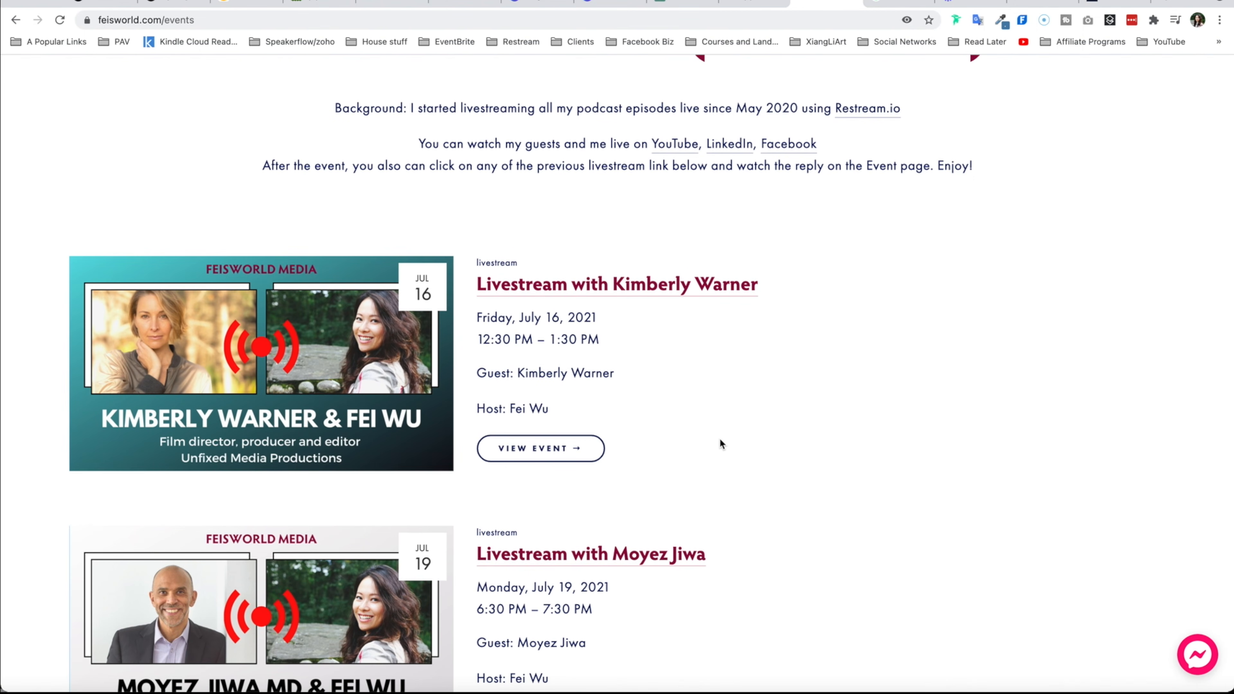
click(650, 287)
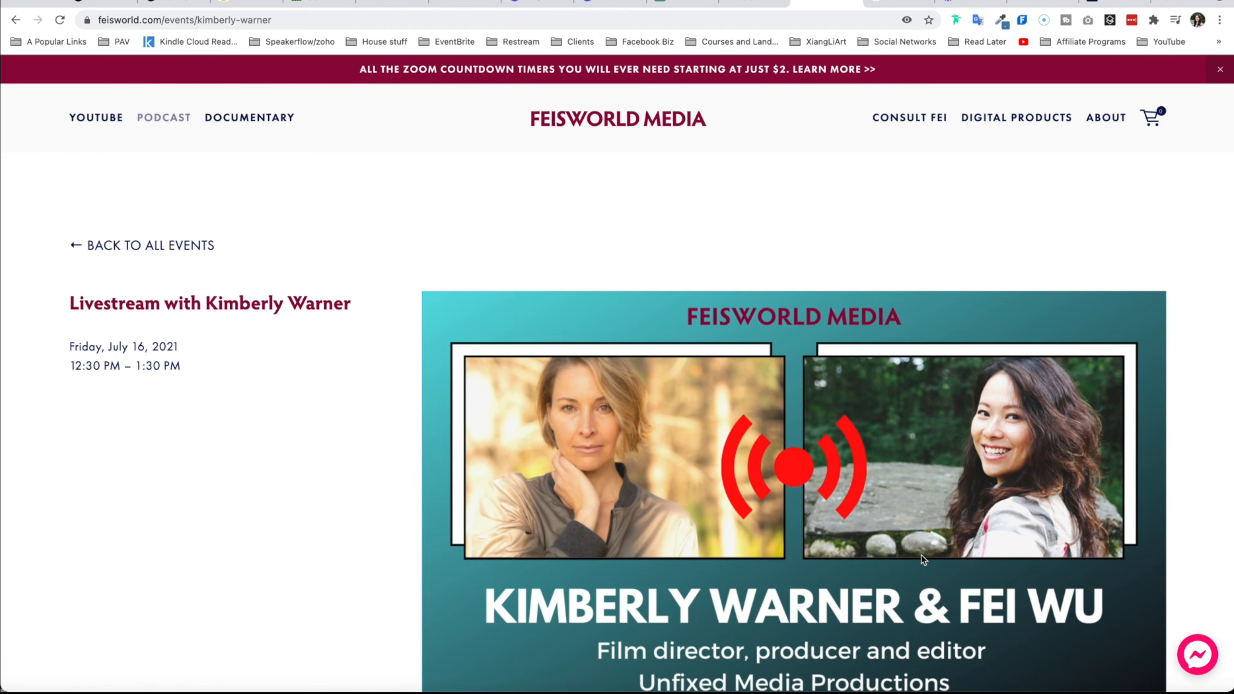
scroll(922, 559, down, 2)
scroll(922, 559, down, 10)
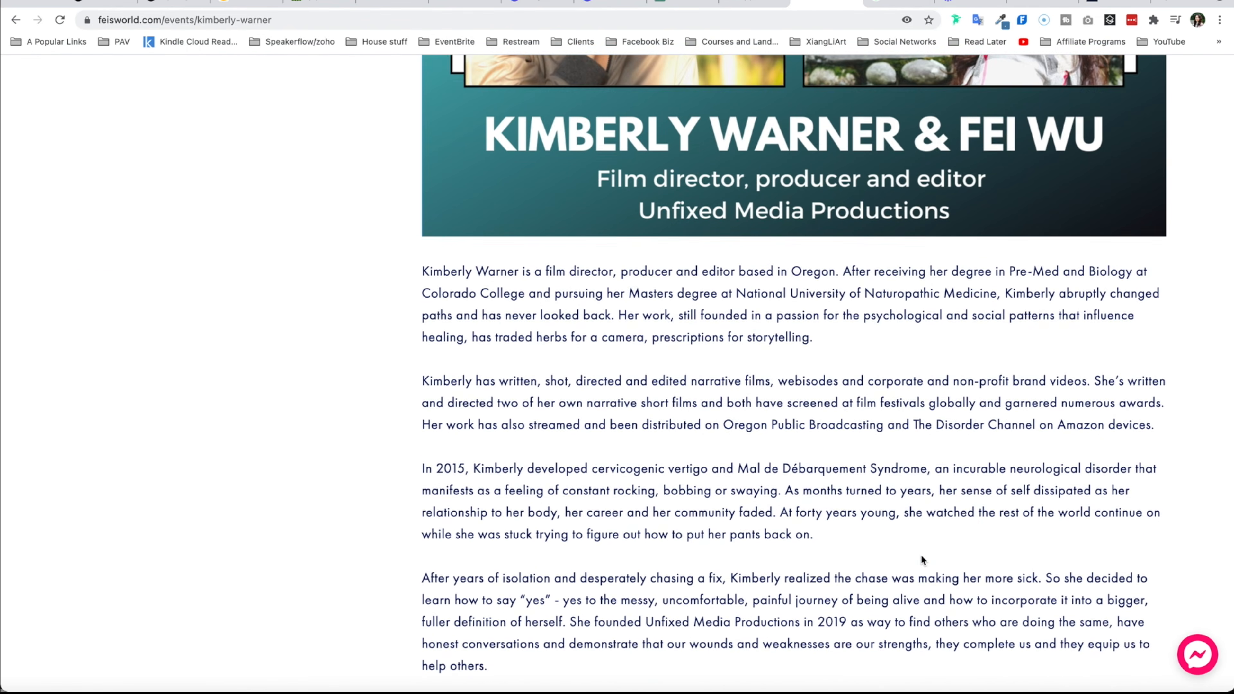
scroll(921, 554, down, 5)
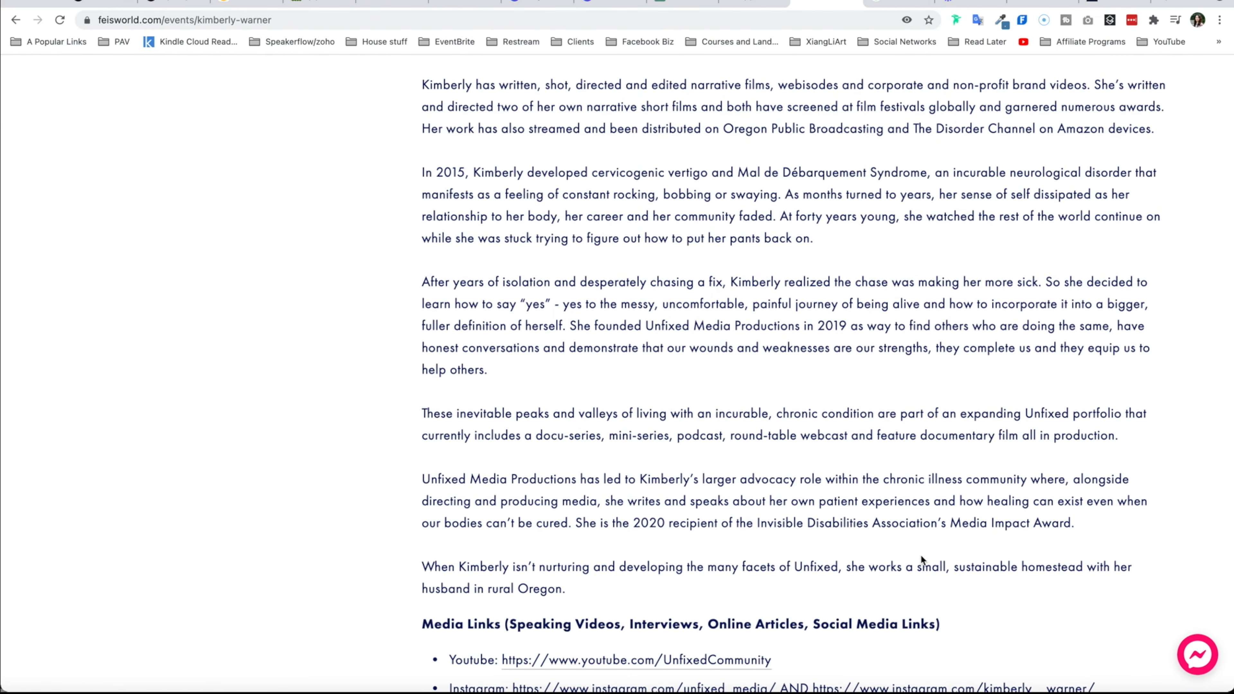
scroll(921, 554, up, 4)
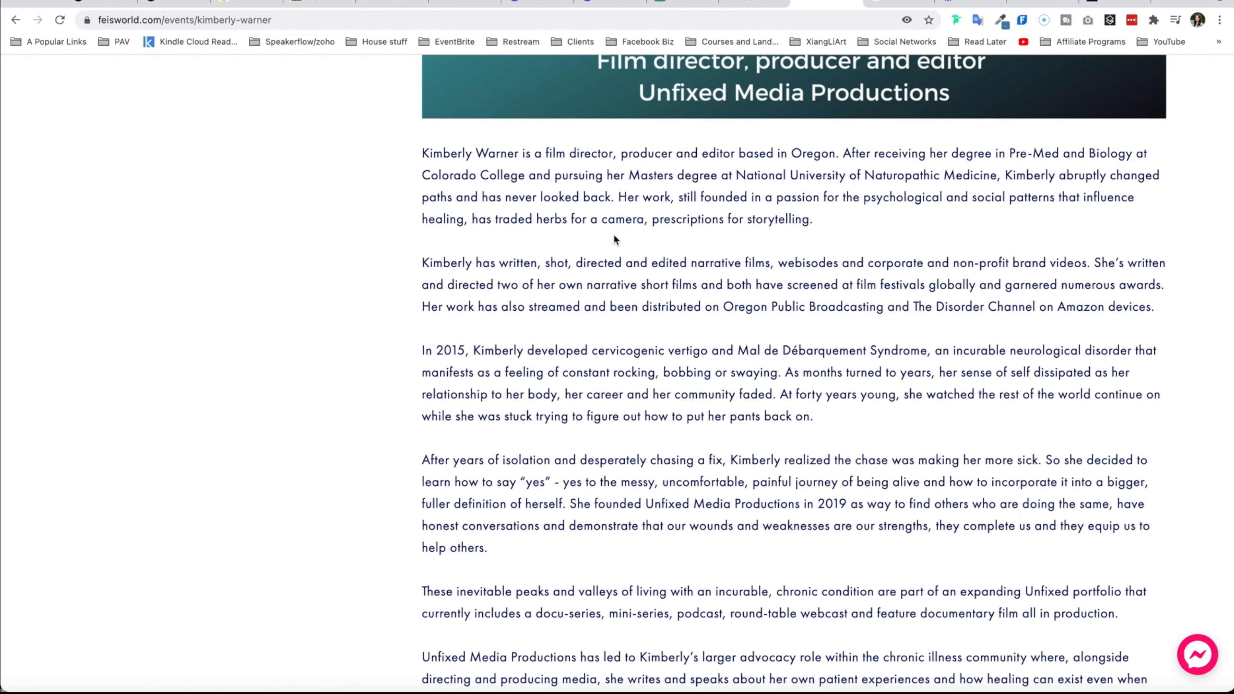
scroll(690, 436, down, 10)
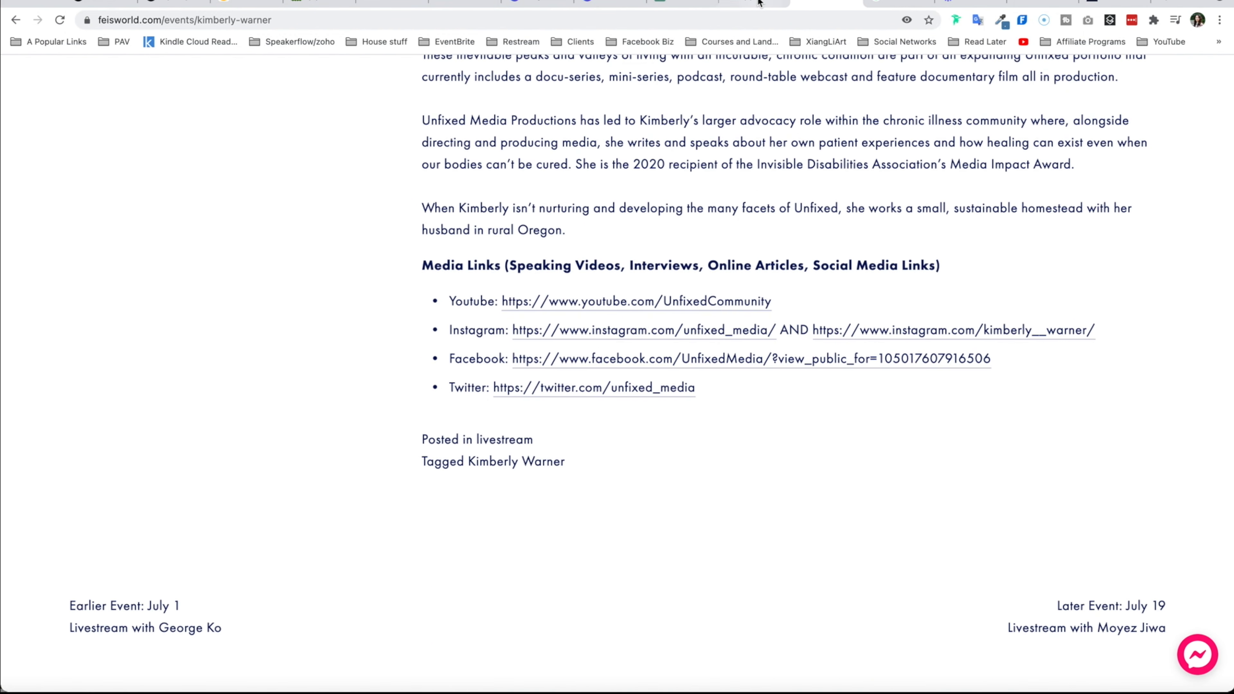
- Switch to the YouTube tab and open live streaming through the Create menu's Go live option
click(758, 3)
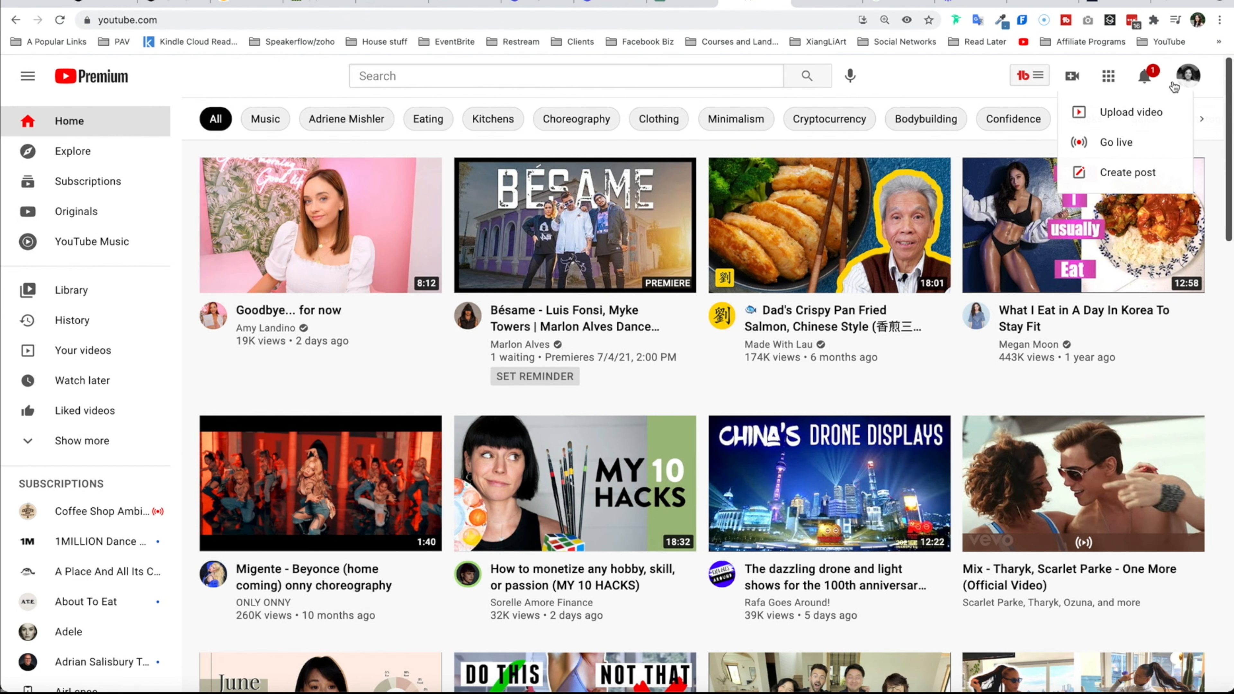
click(926, 84)
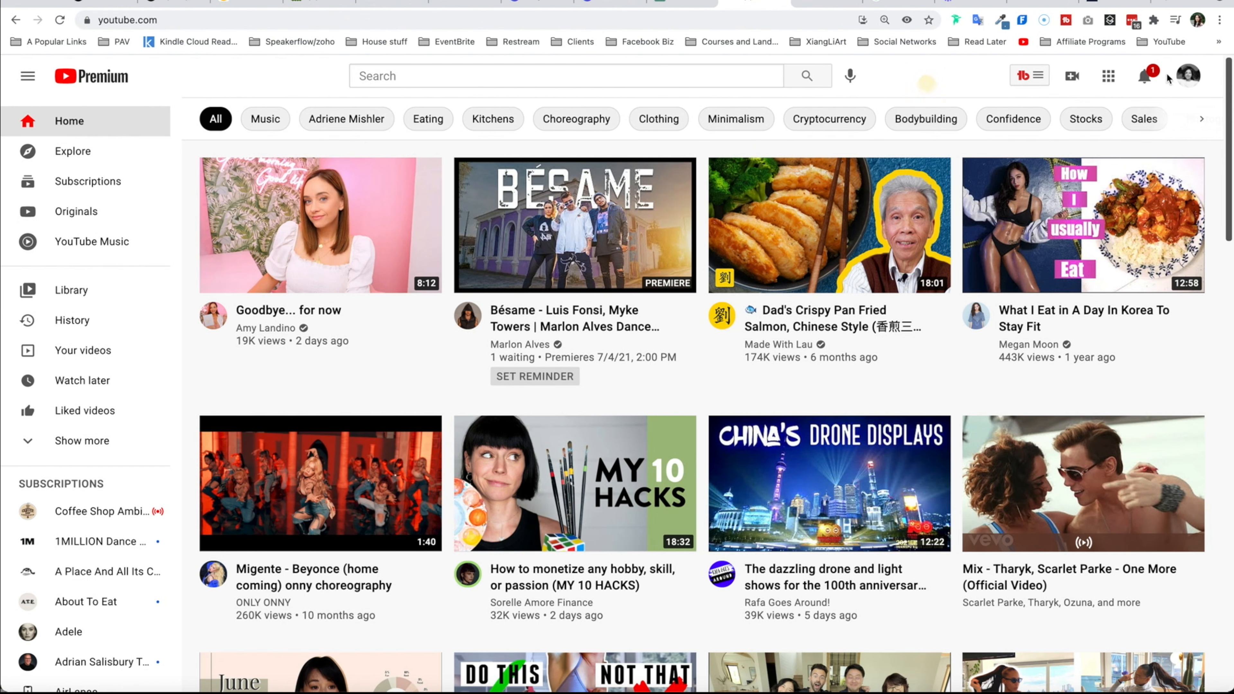
click(1075, 81)
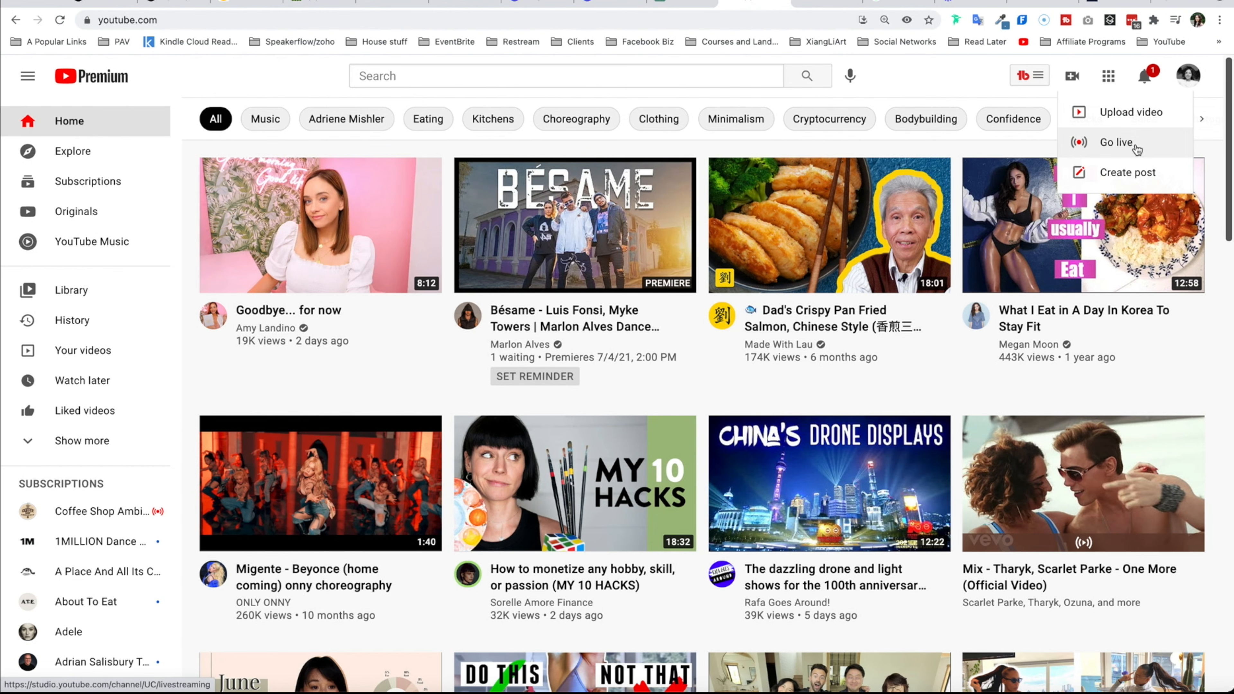
click(1117, 142)
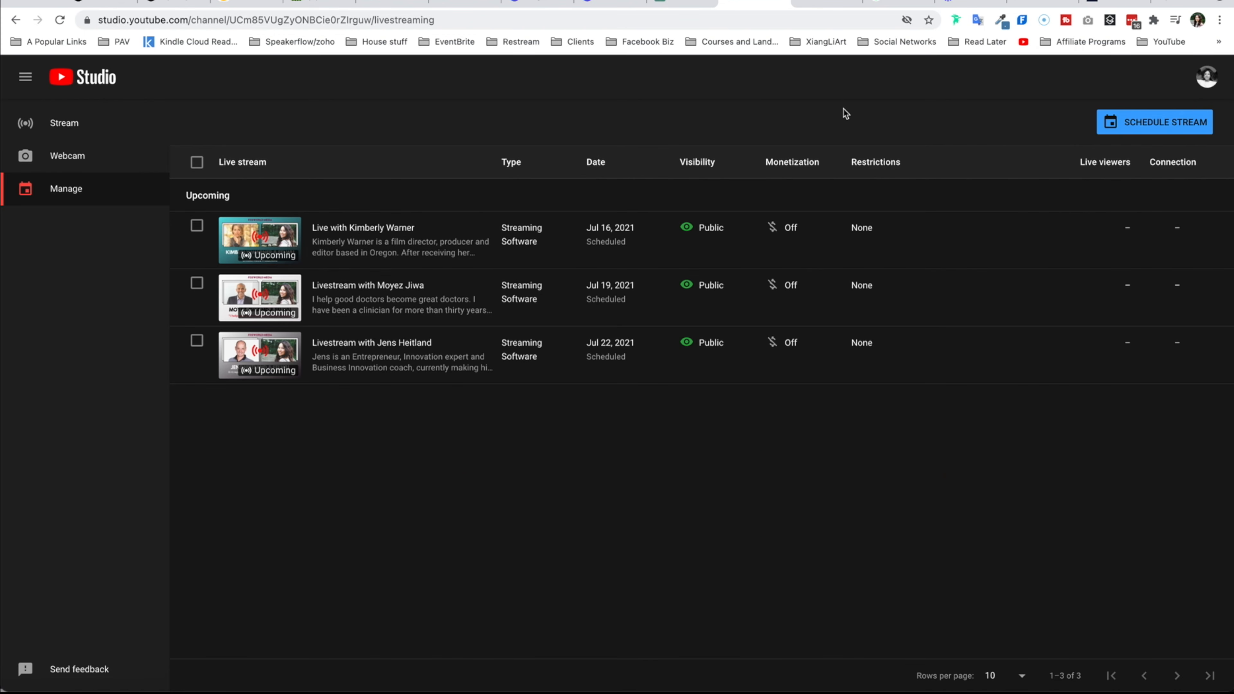
click(1192, 129)
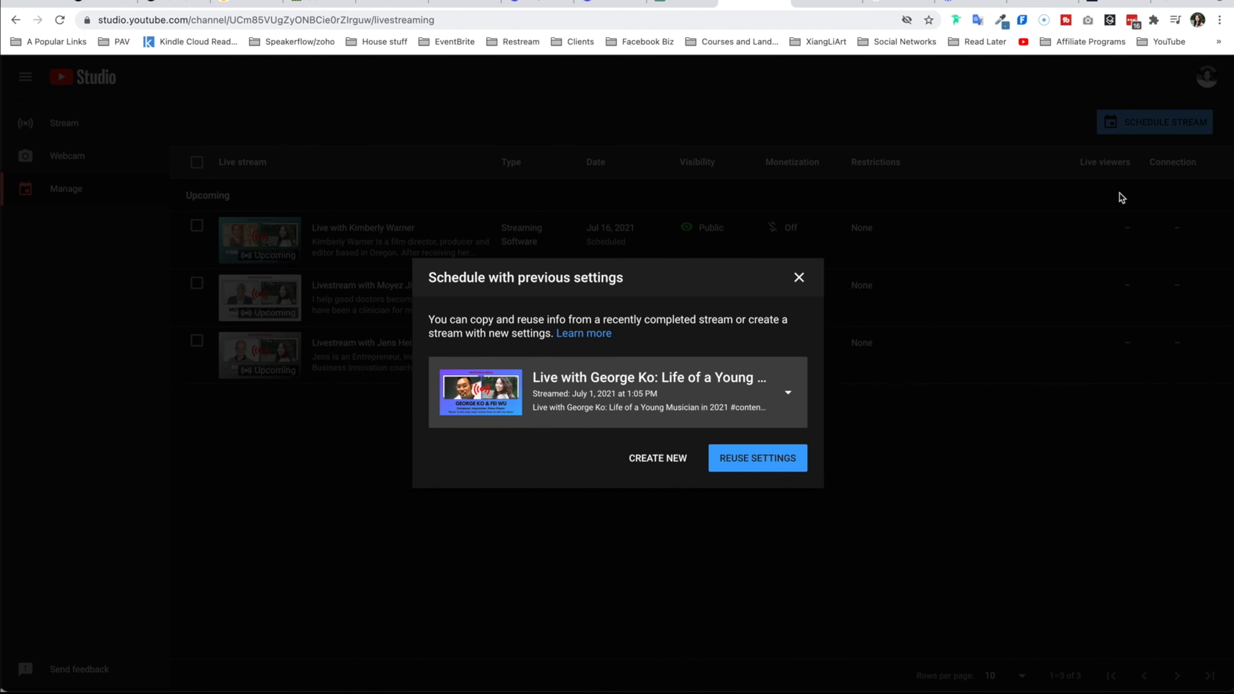
click(759, 395)
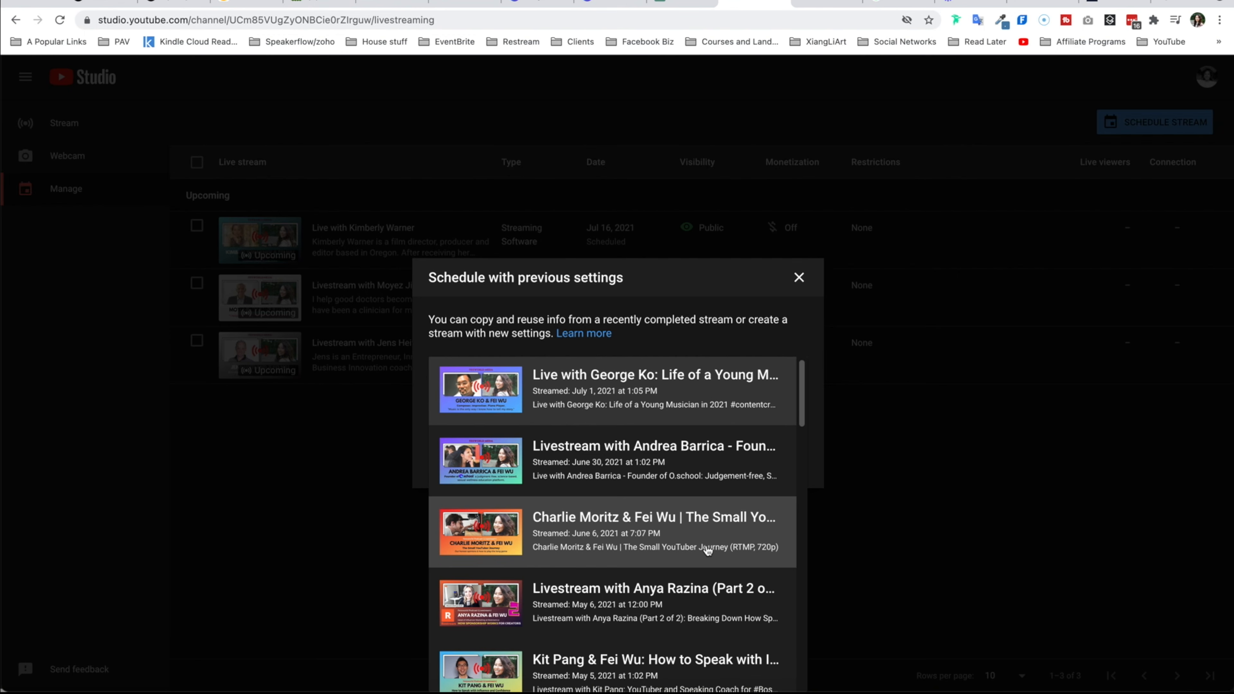
scroll(708, 550, down, 4)
scroll(709, 550, up, 4)
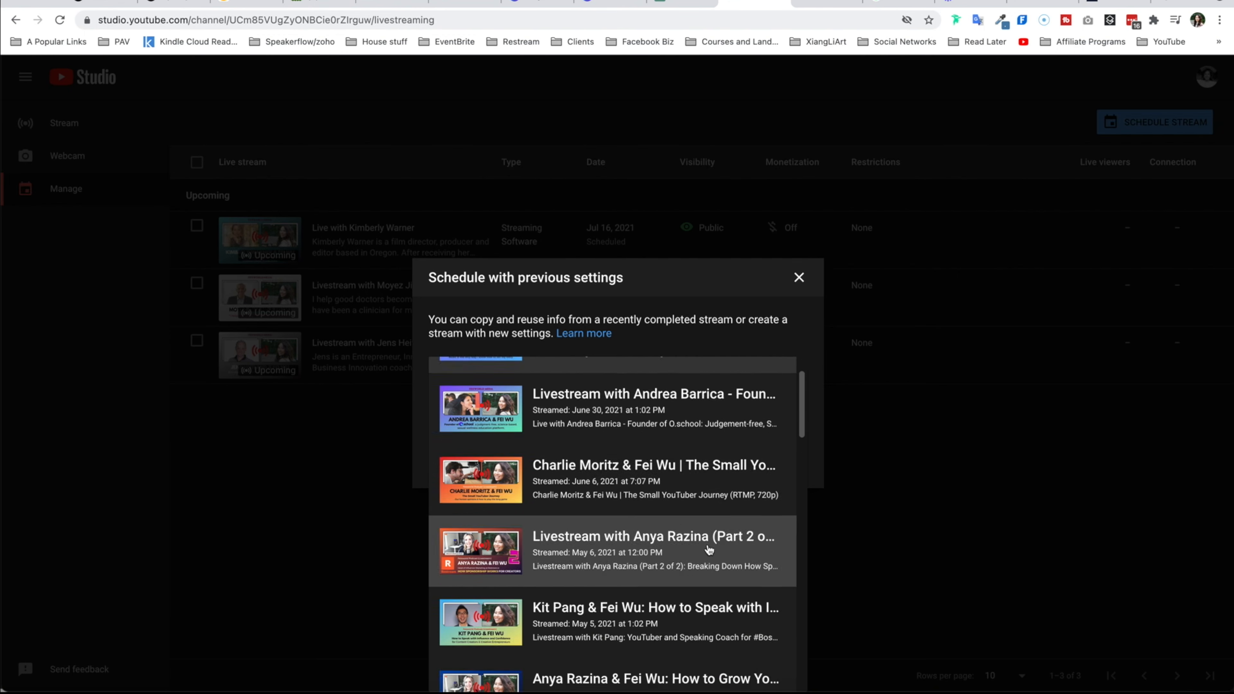
click(734, 400)
click(764, 469)
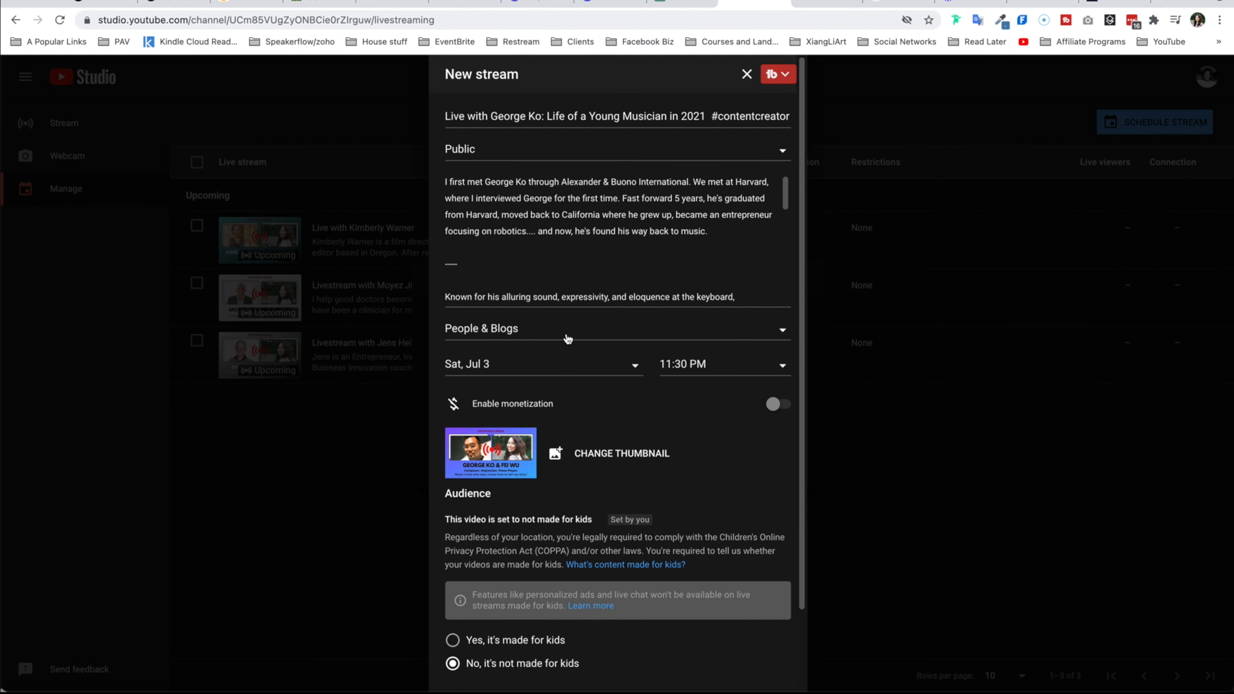
scroll(648, 564, down, 2)
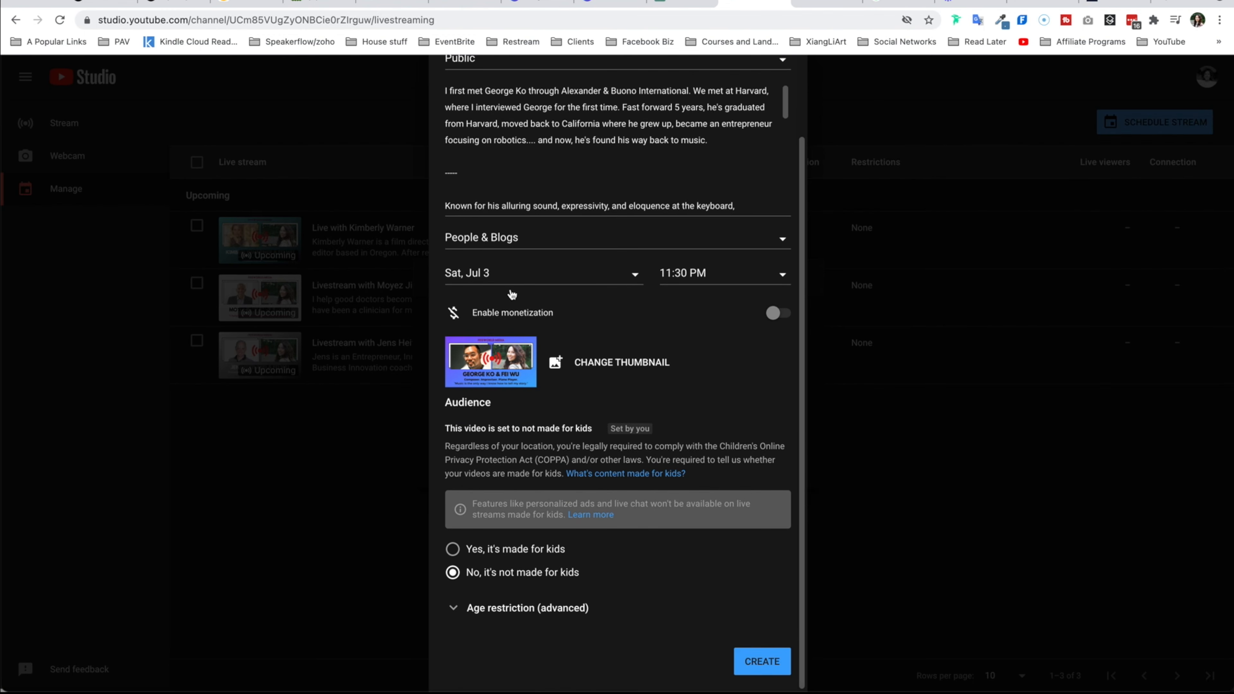
scroll(737, 401, up, 2)
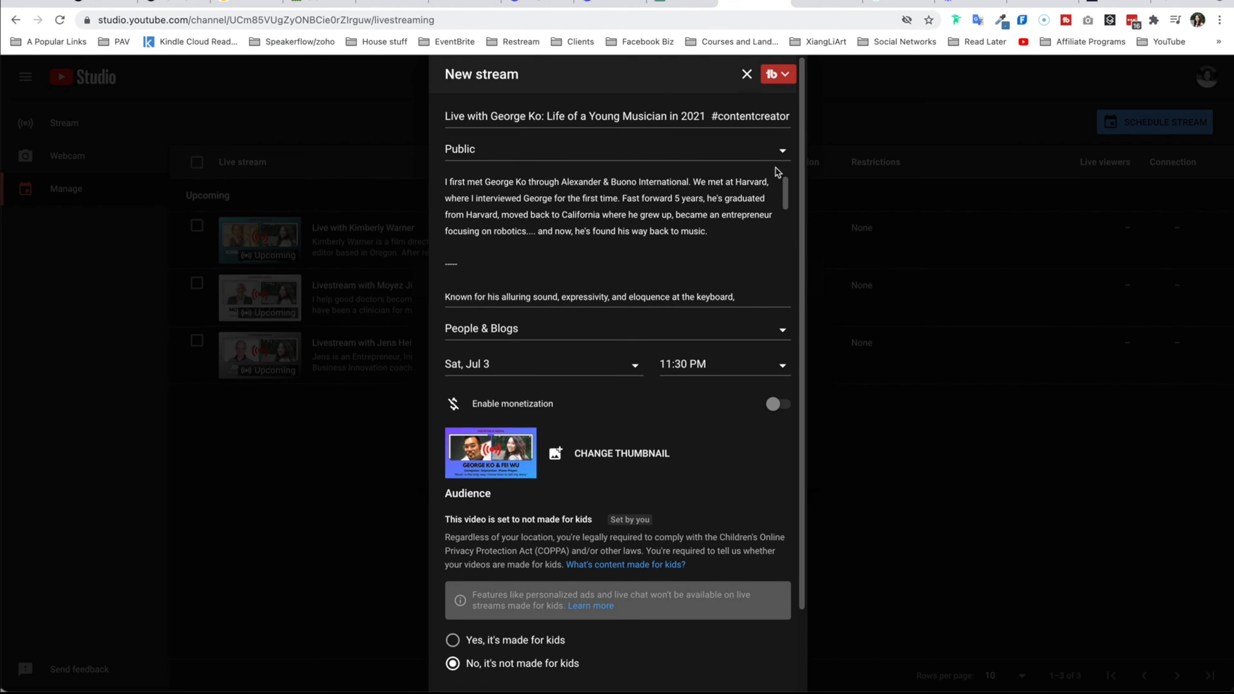
click(746, 74)
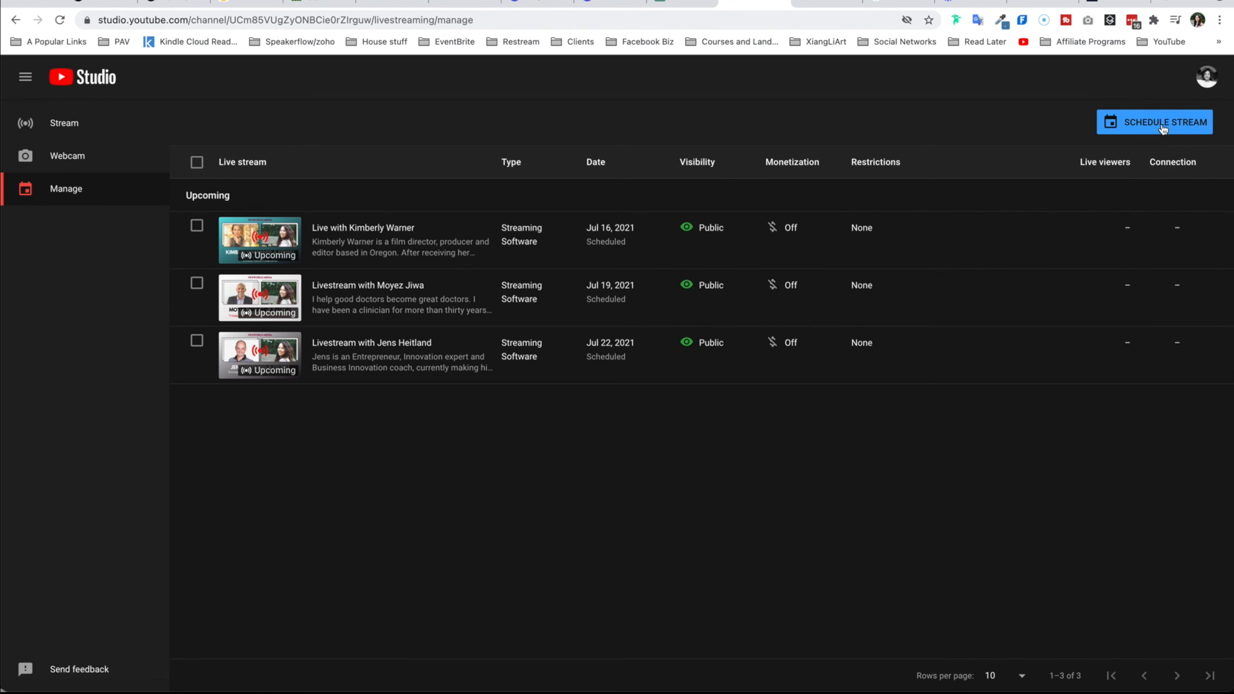
- Create a new scheduled stream titled This is a compelling title and enable monetization
click(1161, 123)
click(645, 459)
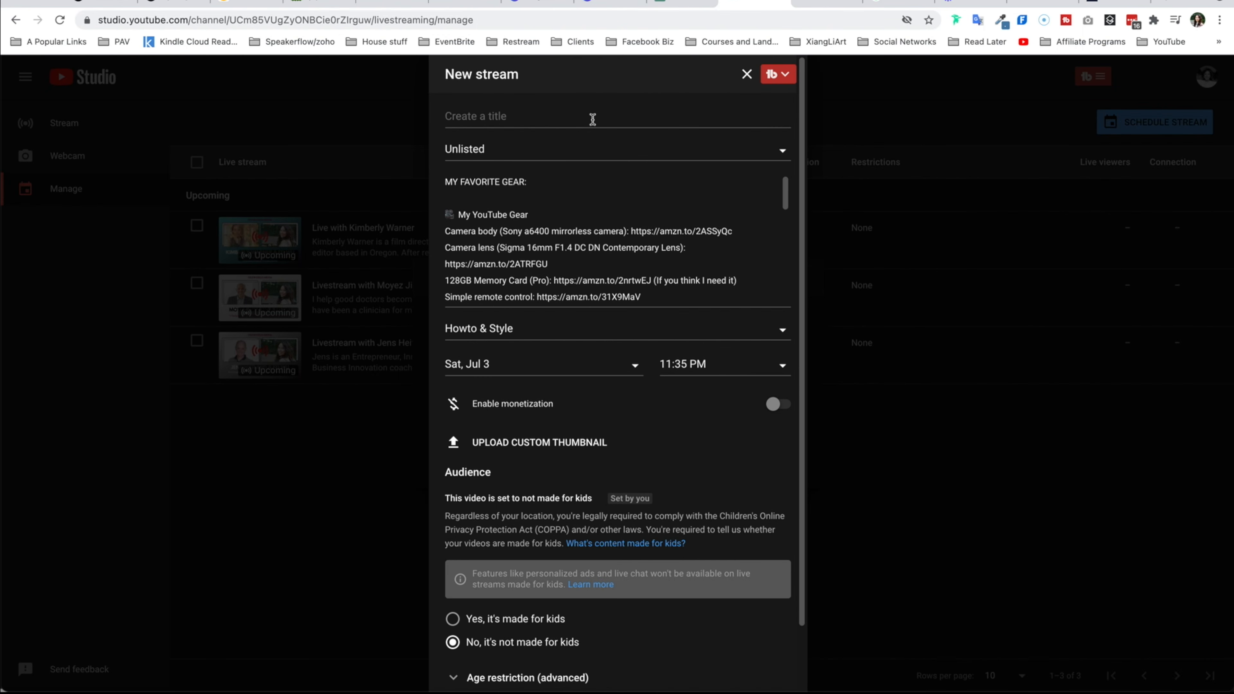
click(593, 120)
click(775, 404)
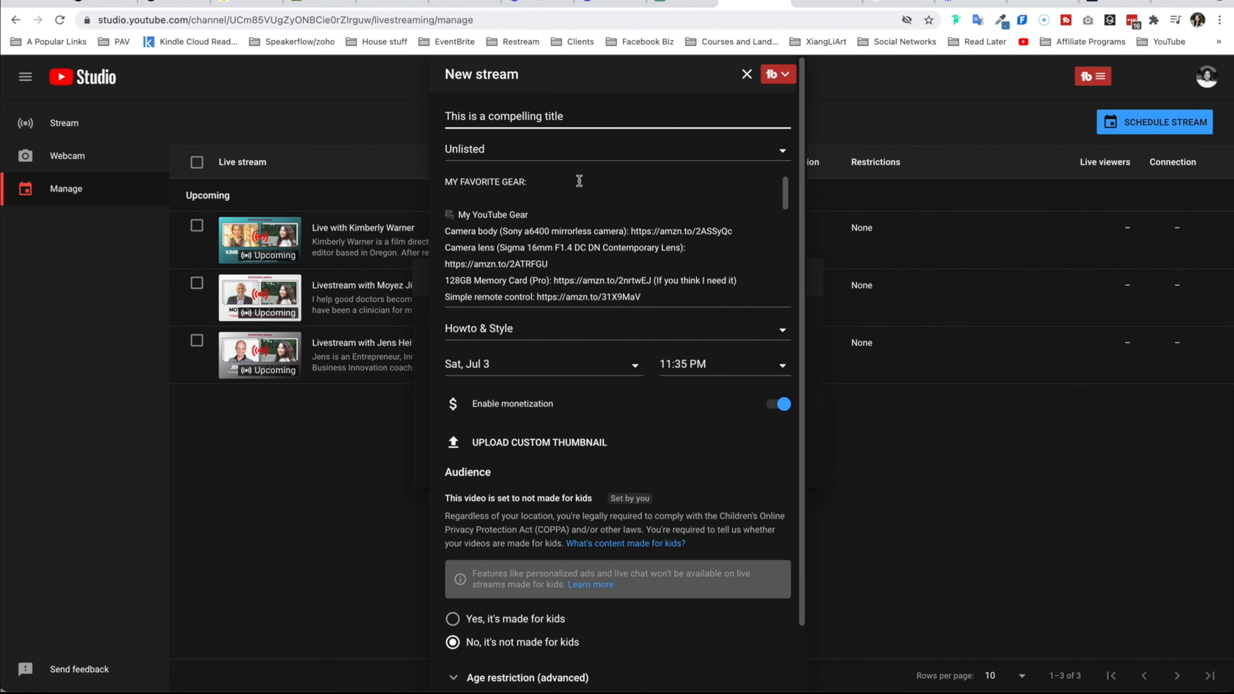
- Set the stream's visibility to Public and scroll through the description
click(643, 161)
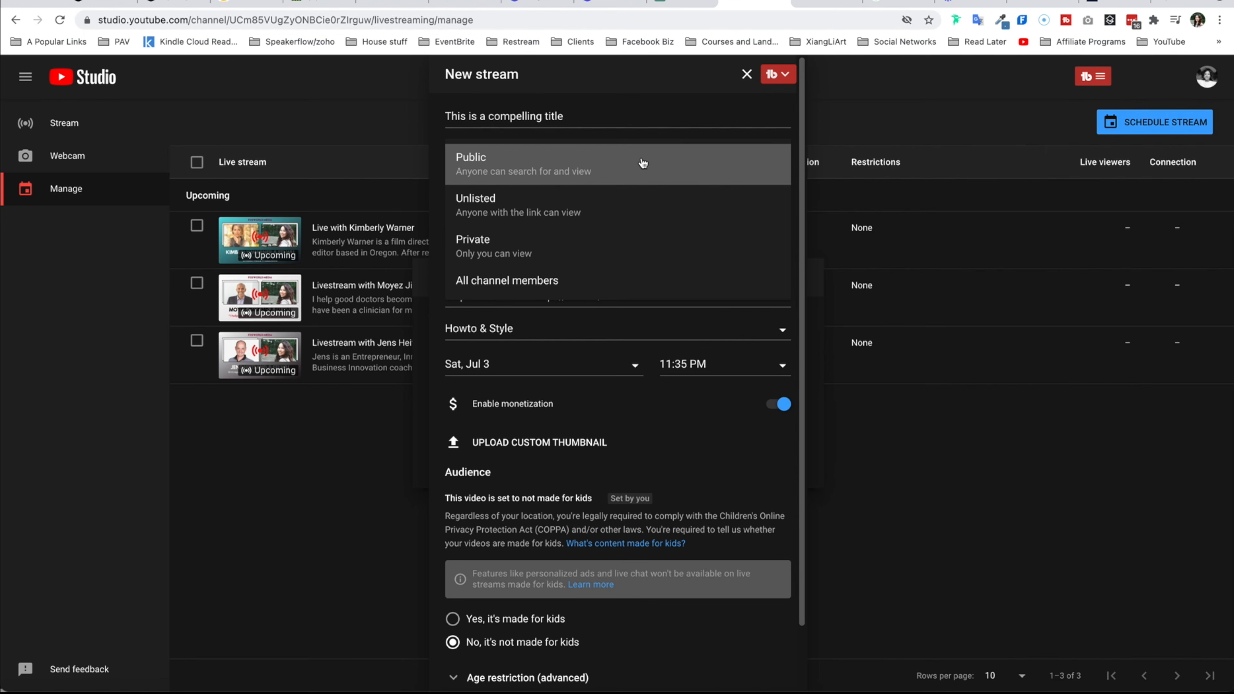
click(642, 163)
click(617, 257)
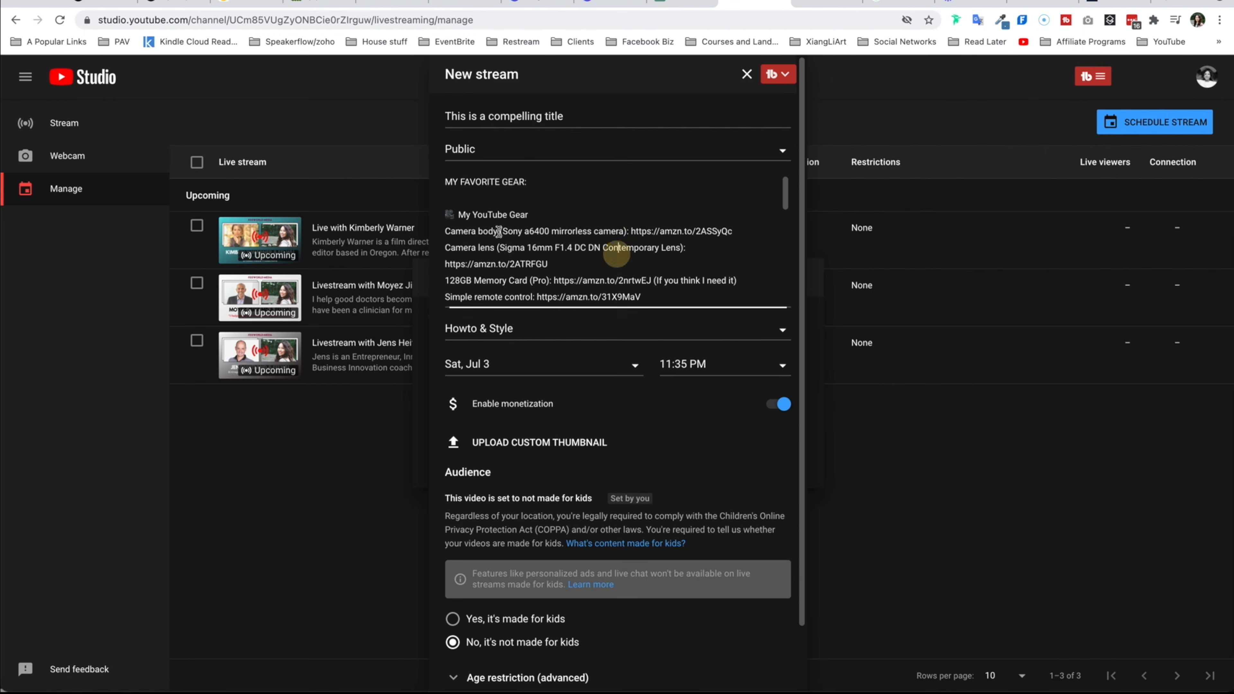
click(515, 224)
scroll(682, 298, down, 10)
click(641, 267)
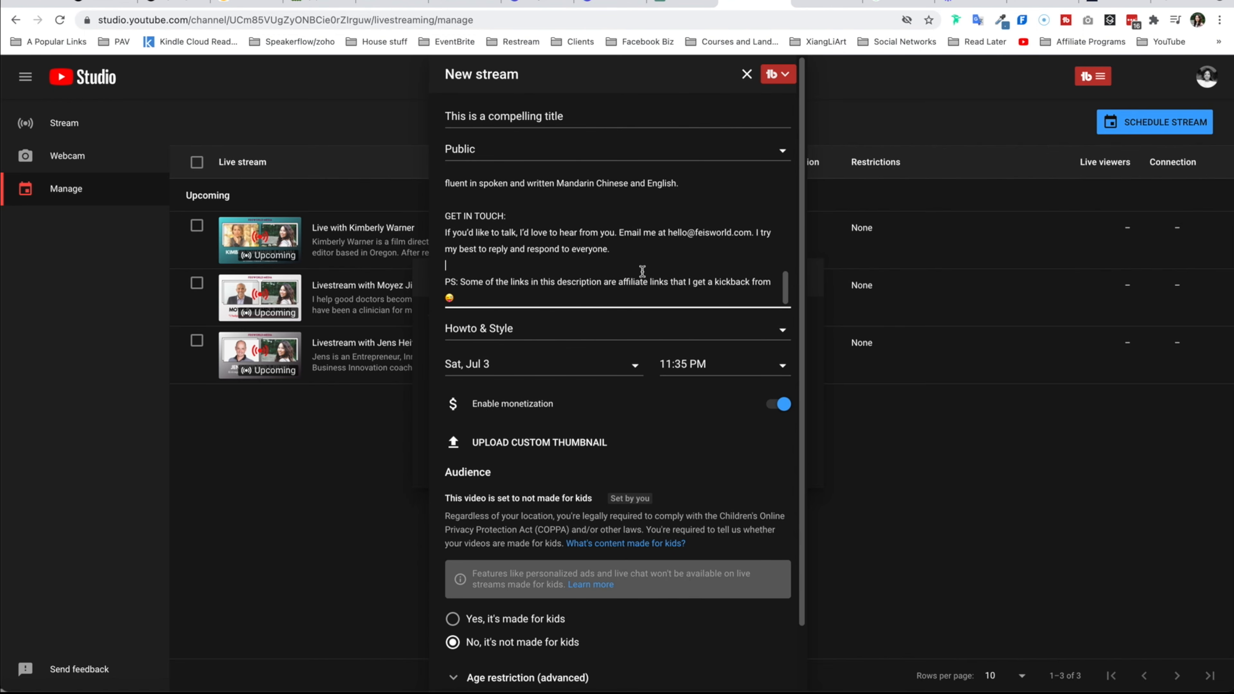
- Check the stream's category, scheduled date and start time options
click(632, 326)
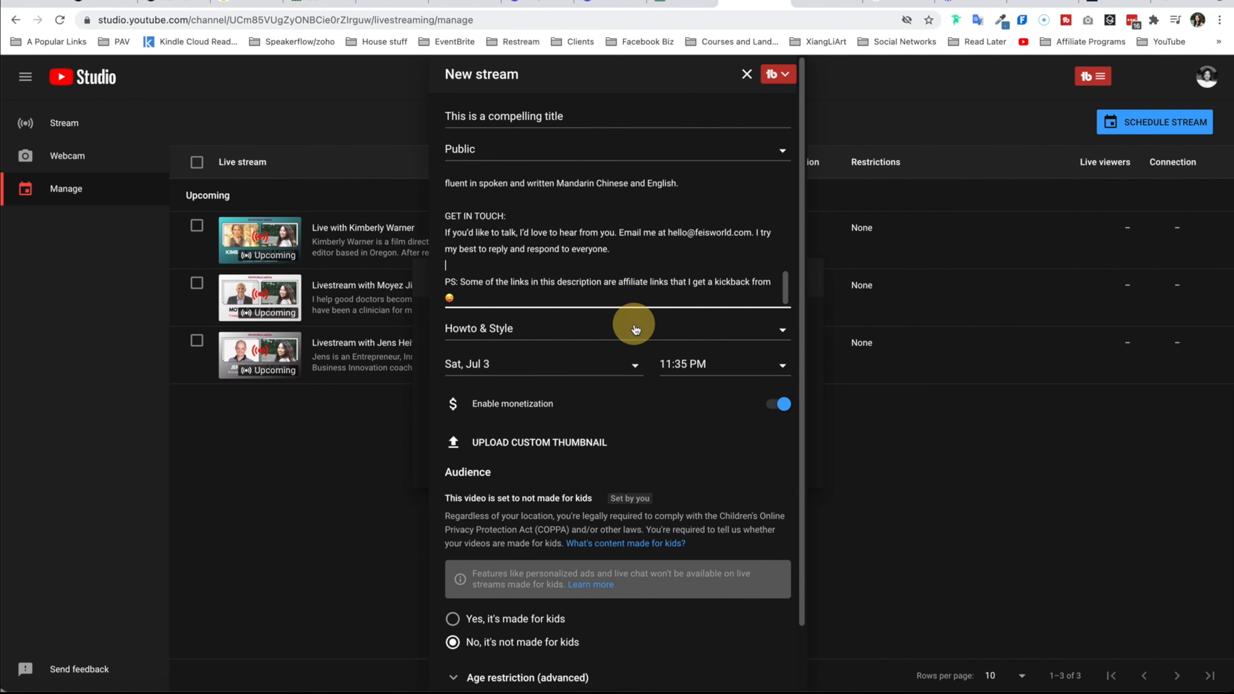
click(633, 275)
click(588, 364)
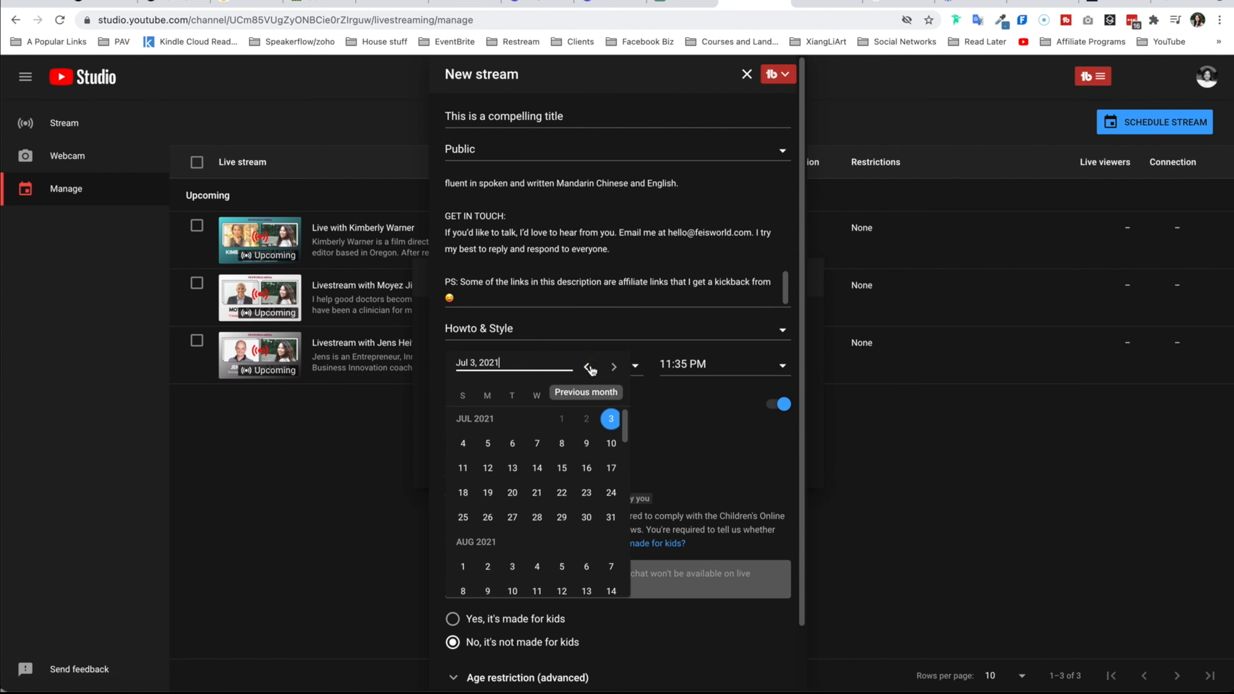
click(696, 365)
click(716, 366)
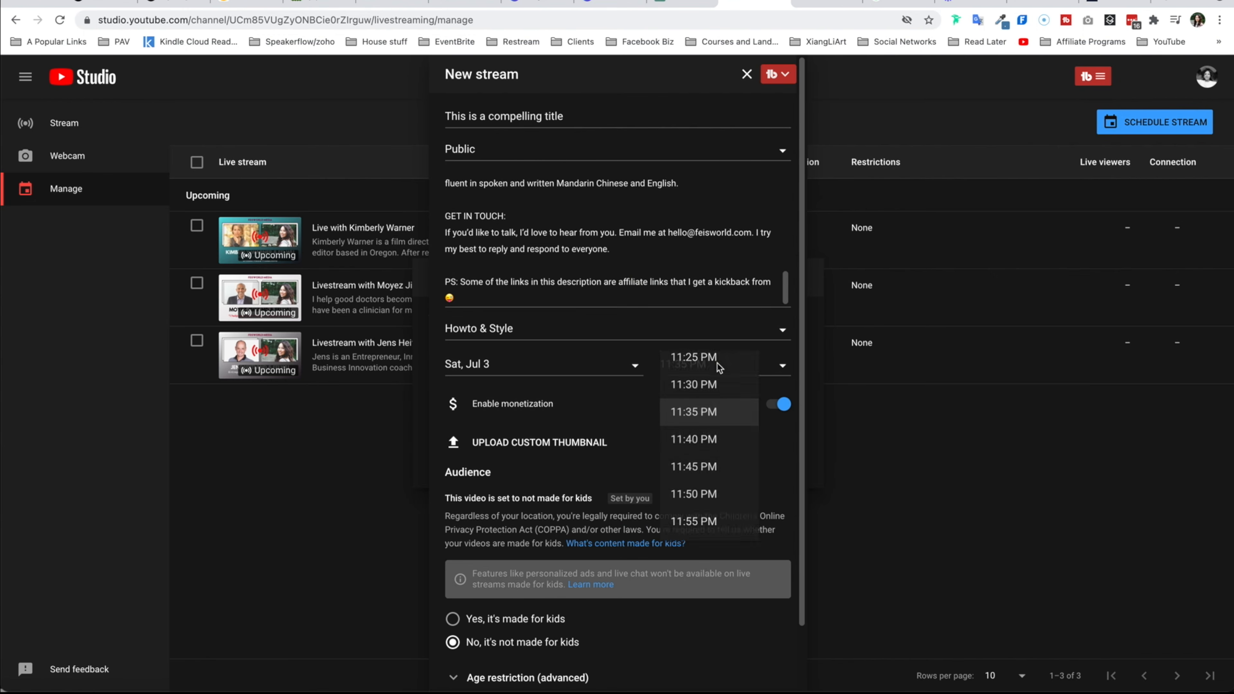
click(604, 377)
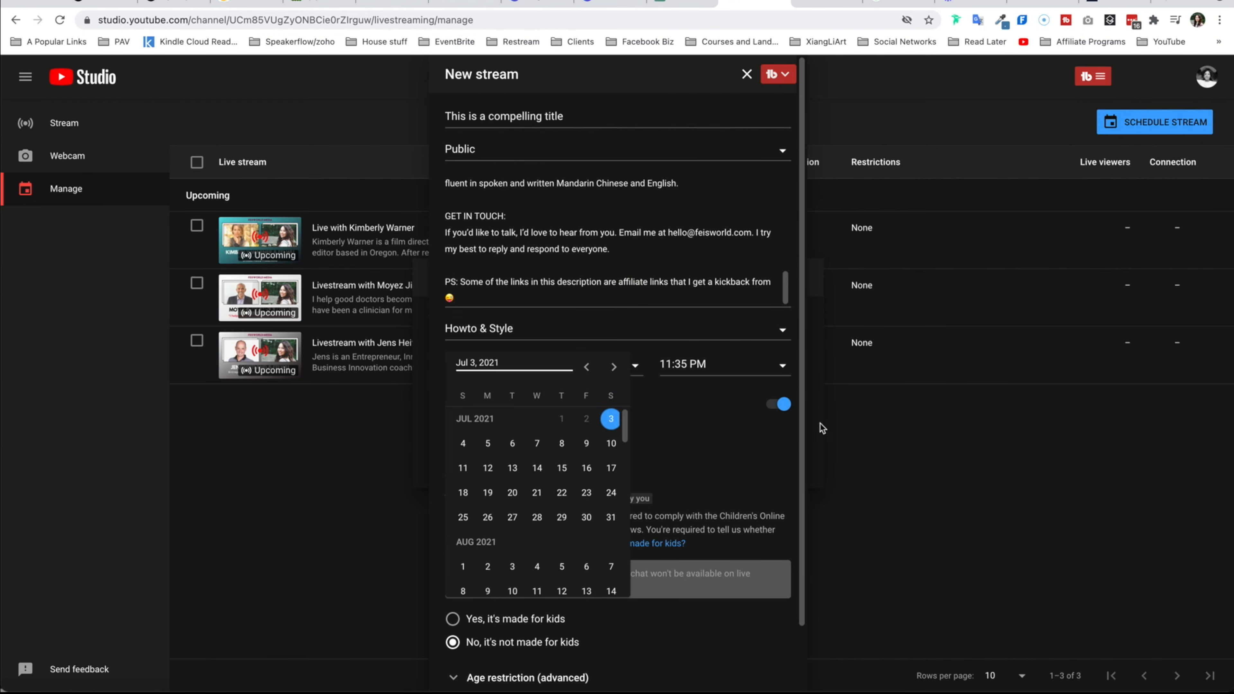
click(729, 453)
- Upload Feisworld Podcast (Livestream) (4).png from Downloads as the custom thumbnail
scroll(628, 447, down, 3)
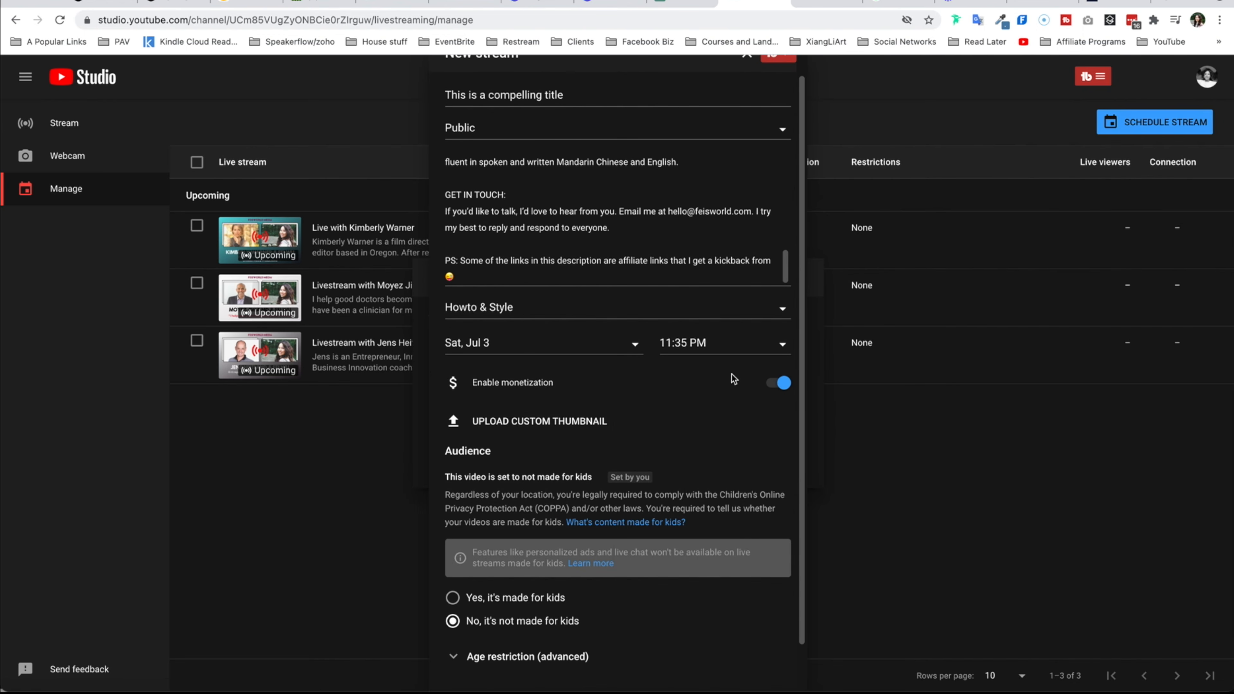
click(482, 384)
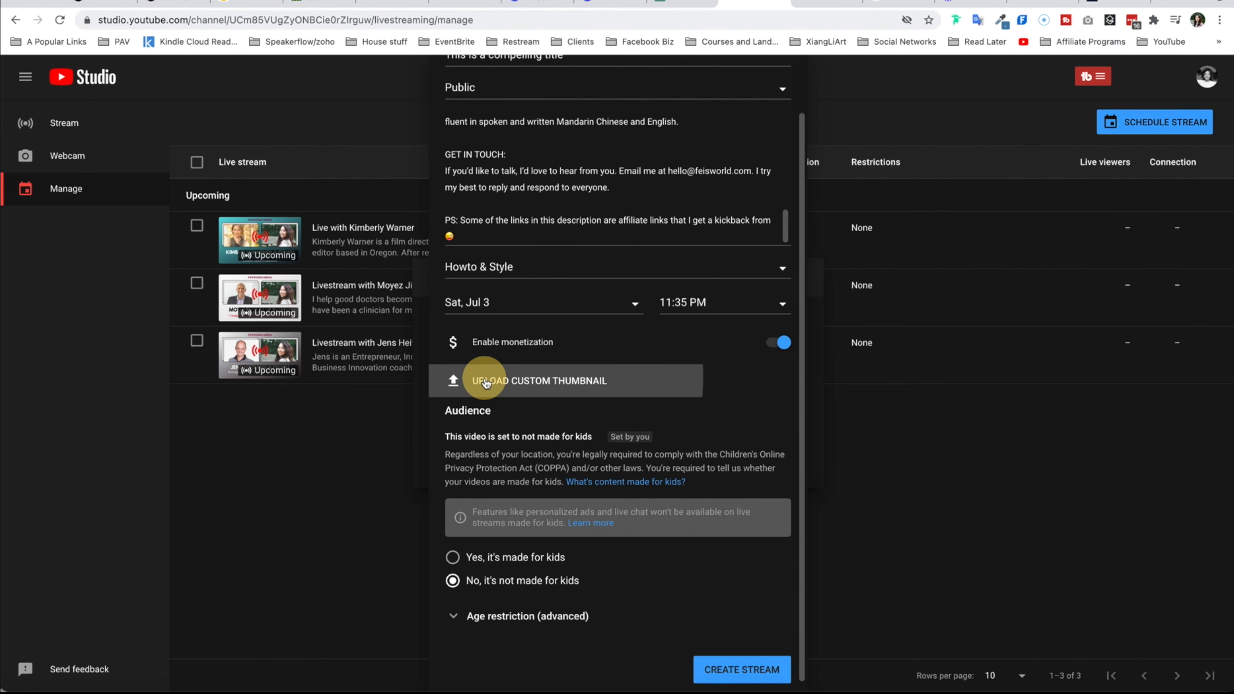
scroll(486, 385, up, 3)
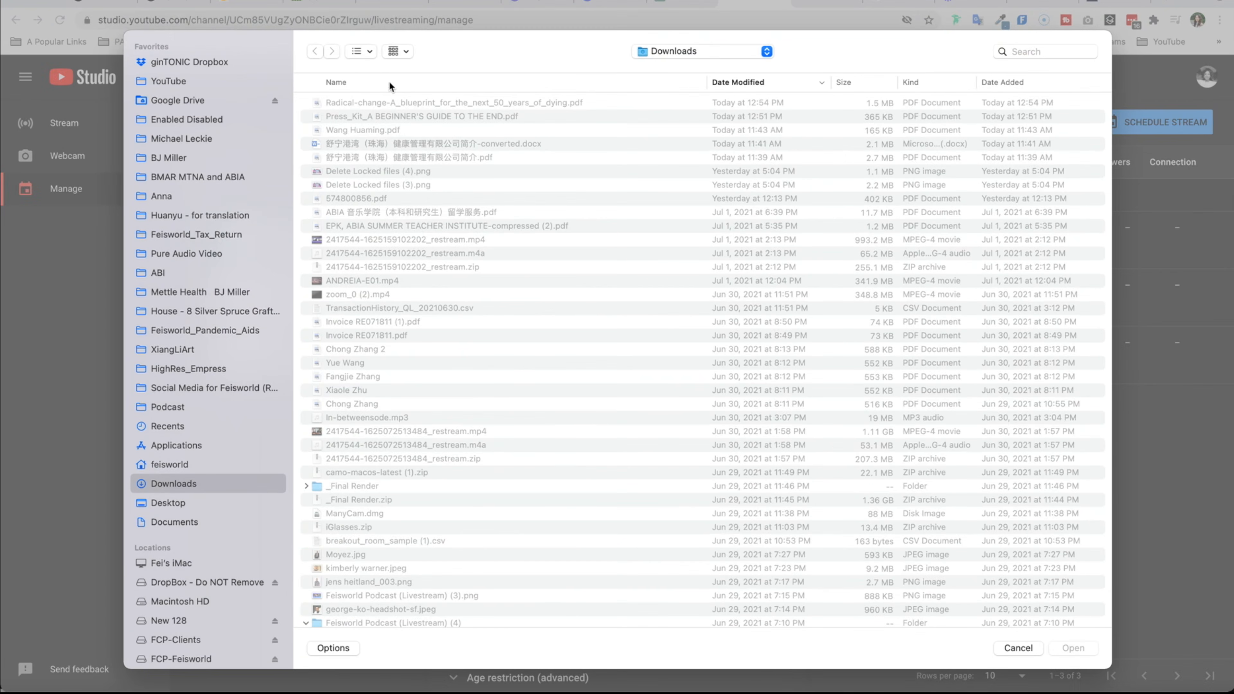
double_click(388, 102)
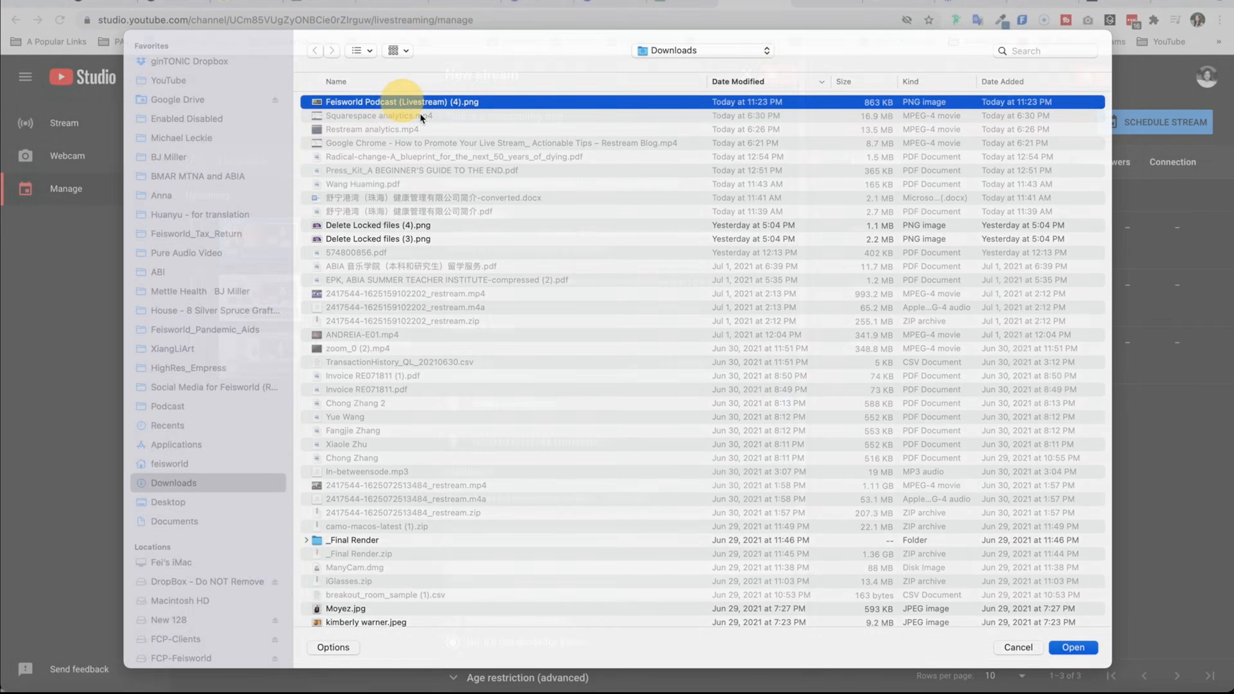
- Scroll through the completed New stream form and close it without creating the stream
scroll(631, 506, down, 3)
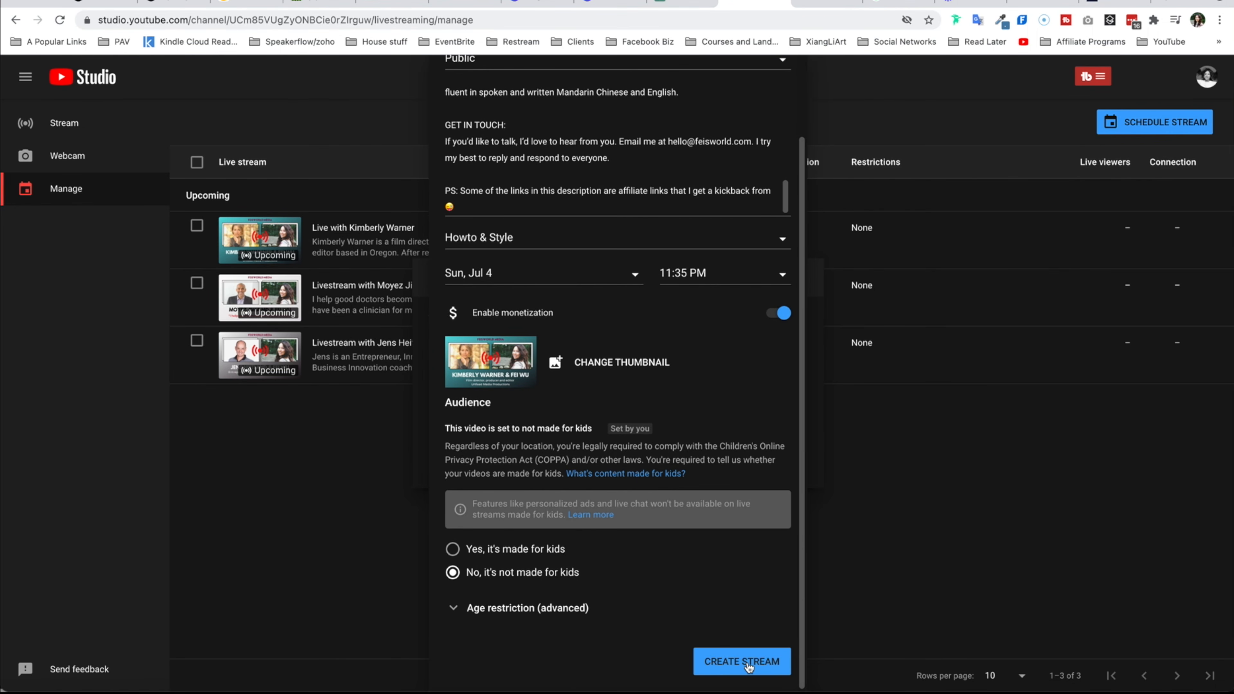
scroll(737, 182, up, 3)
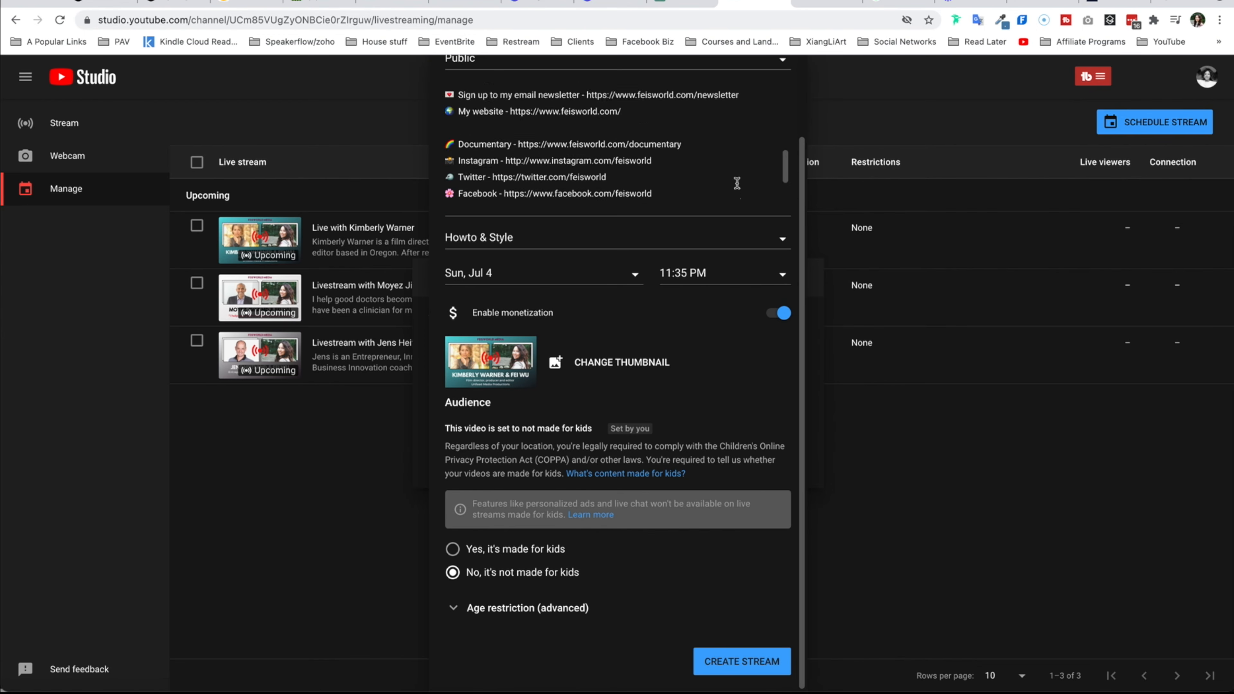
key(Escape)
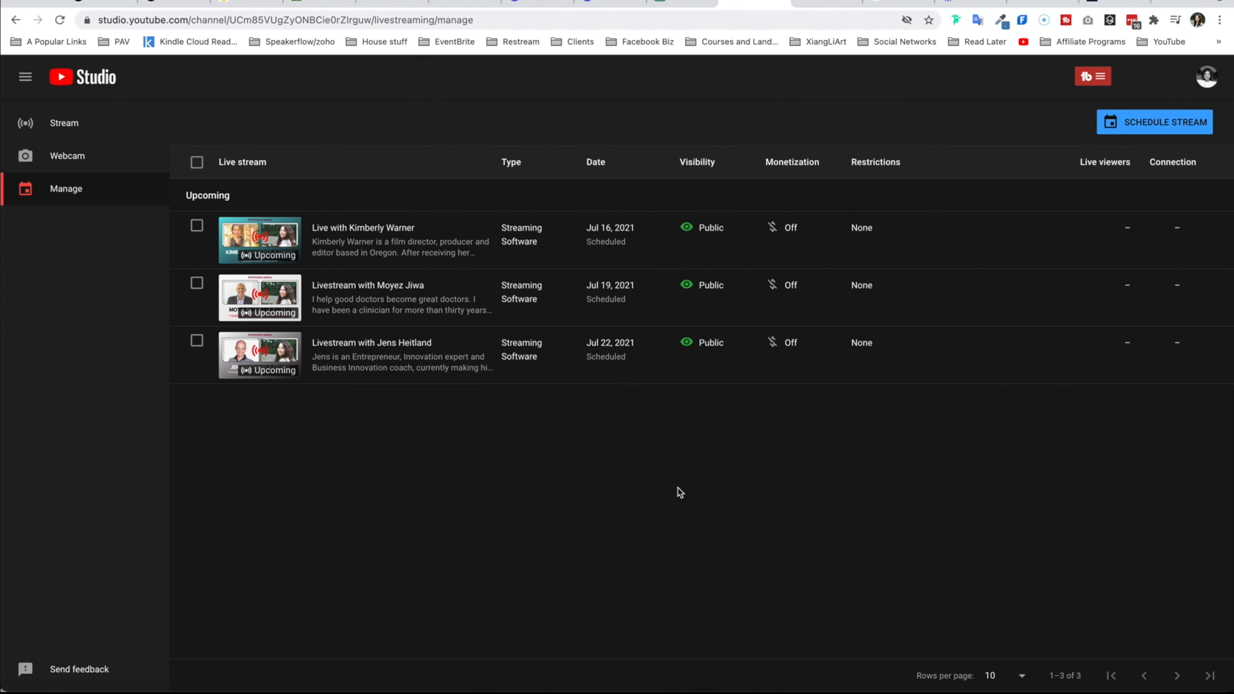
- In Restream, link the YouTube Feisworld Media destination to the Live with Kimberly Warner event and save the channel settings
click(292, 231)
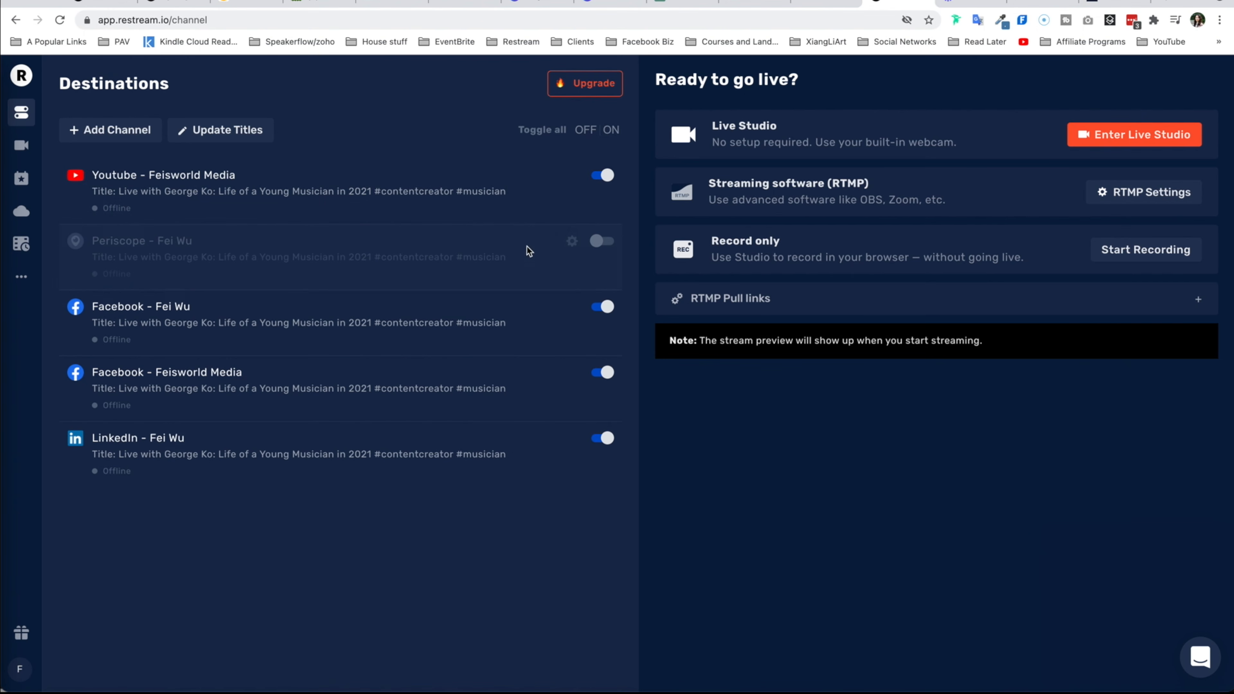
click(571, 175)
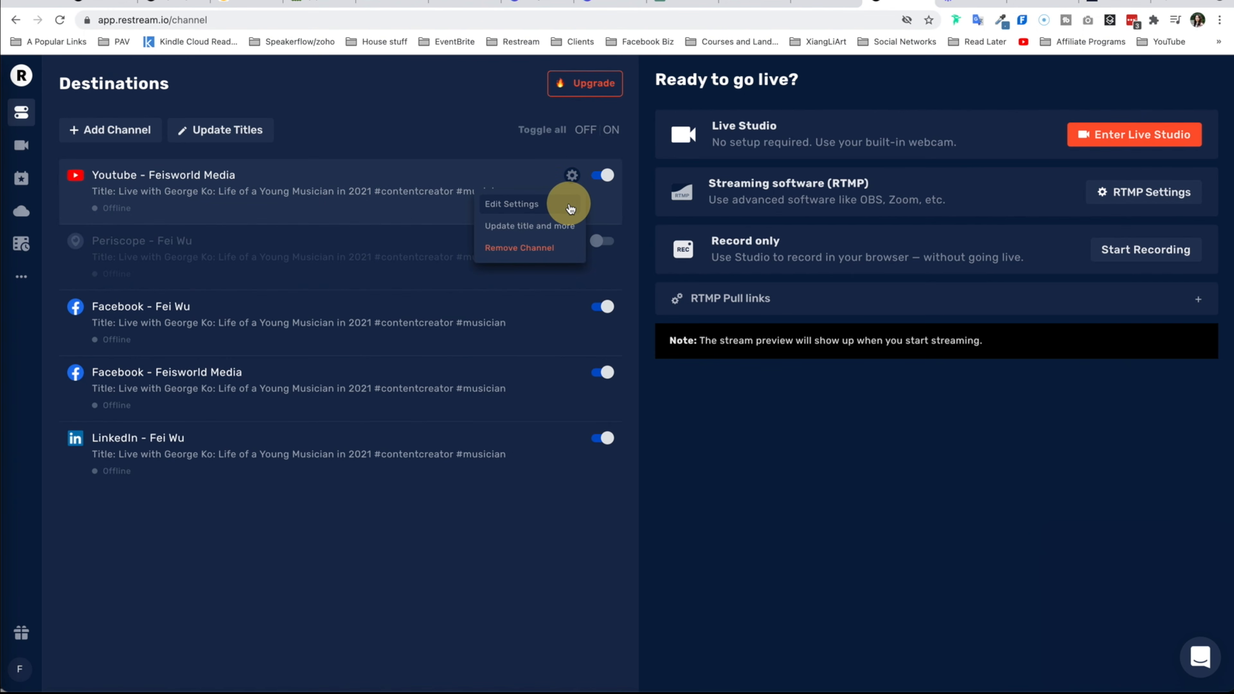
click(570, 208)
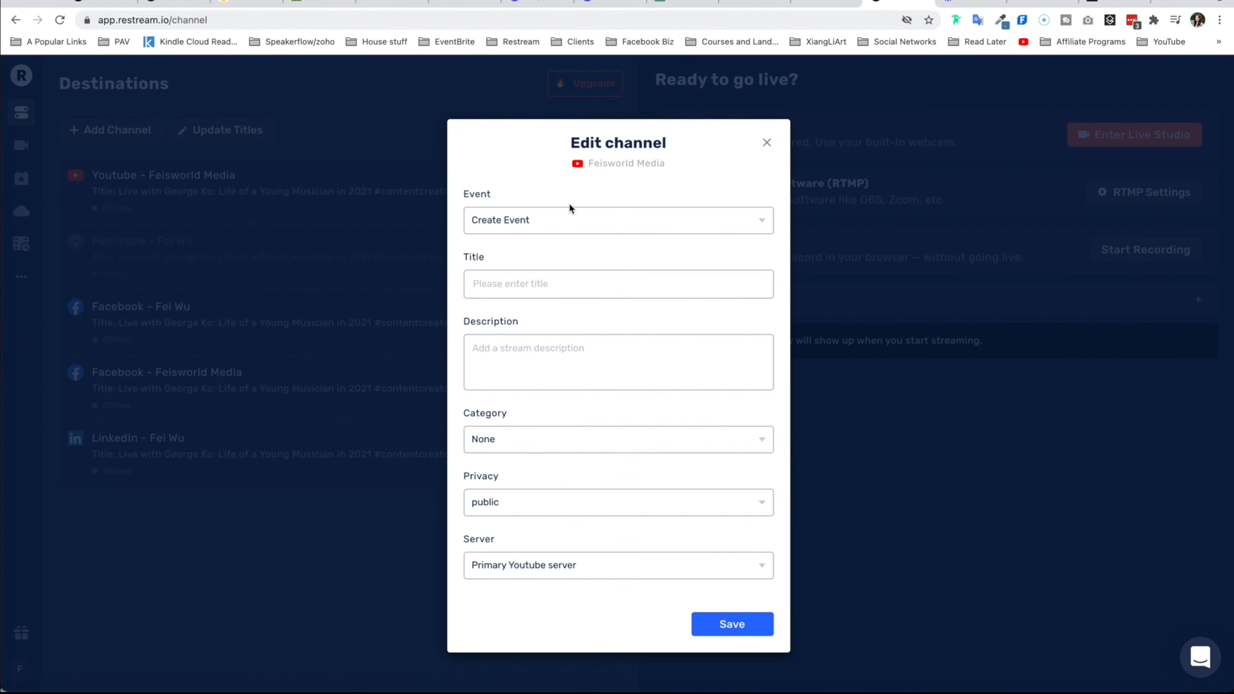
click(627, 226)
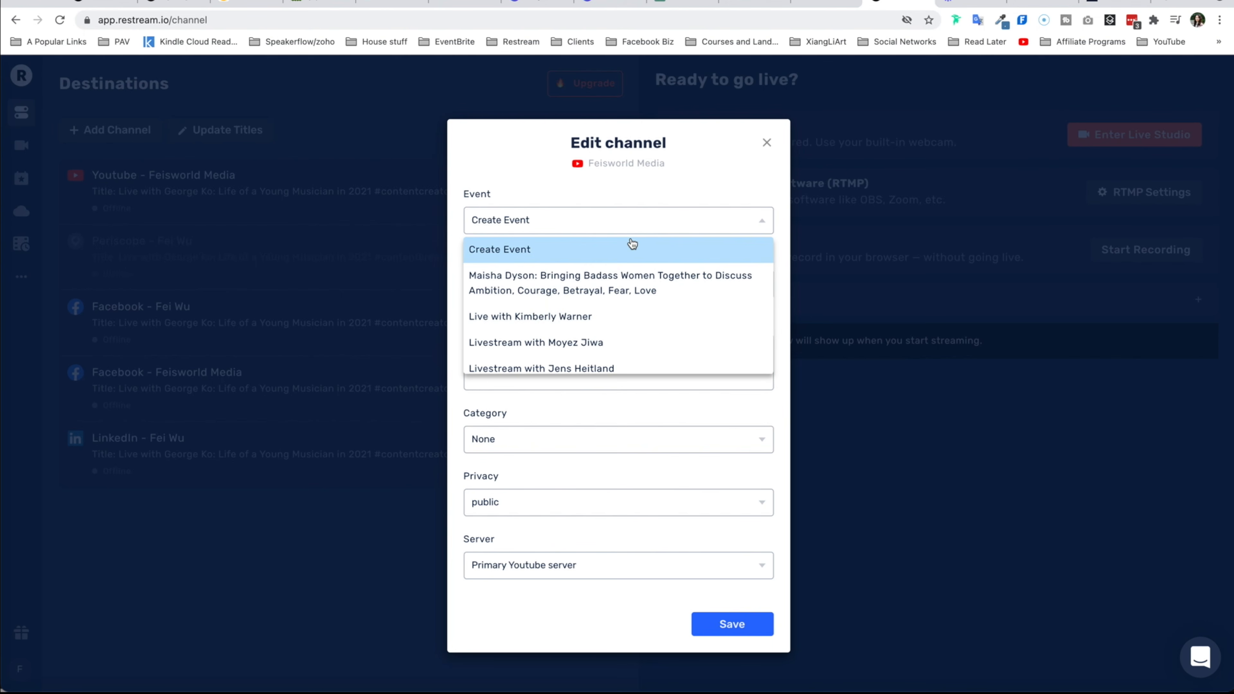
click(636, 326)
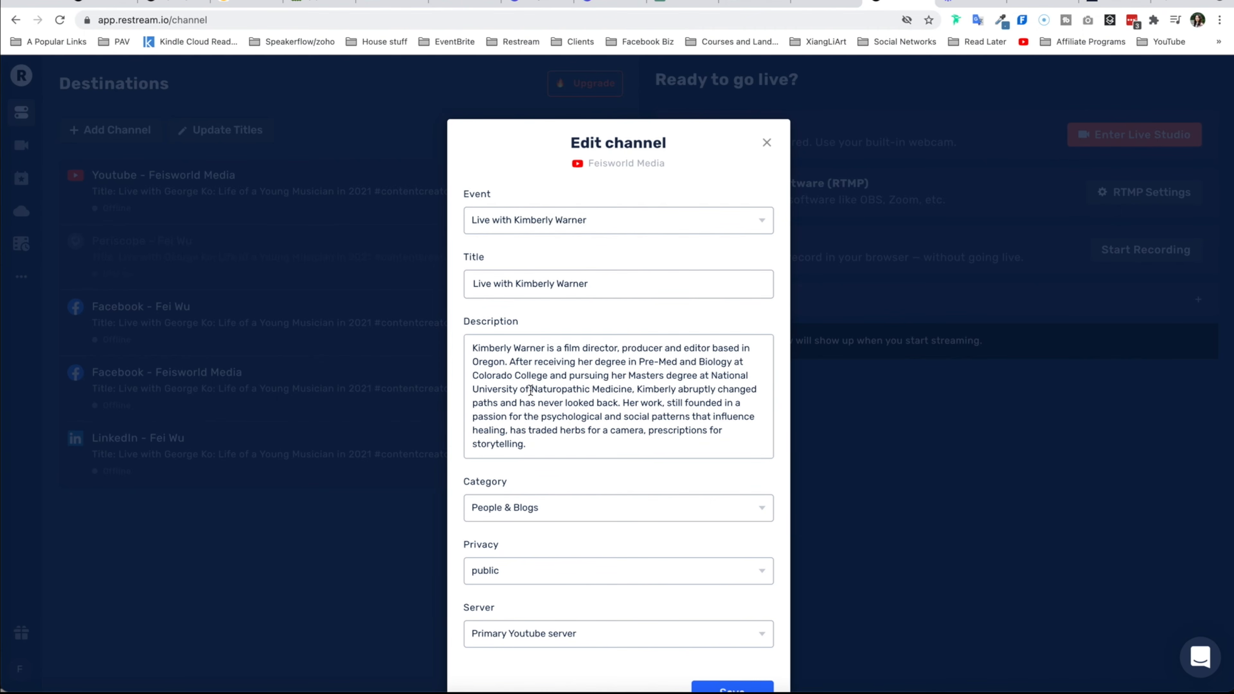
scroll(651, 535, down, 2)
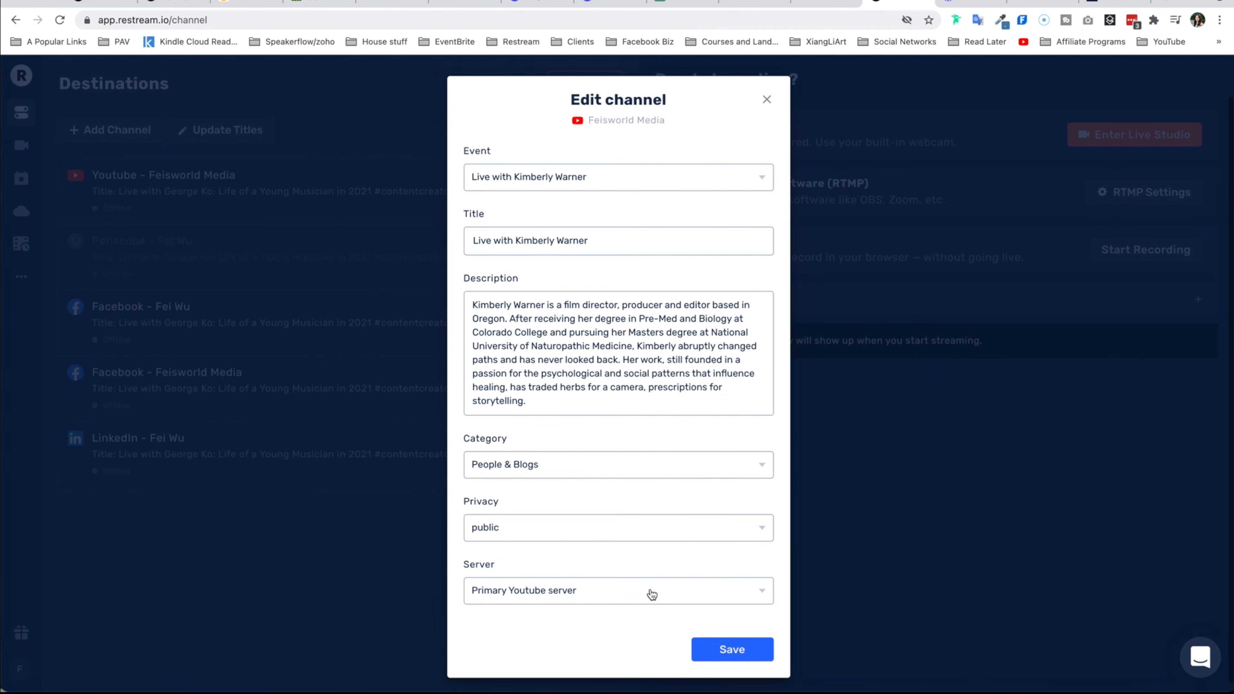
click(759, 651)
- Return to the YouTube Studio livestream list and copy the shareable link of the Live with Kimberly Warner stream
click(765, 6)
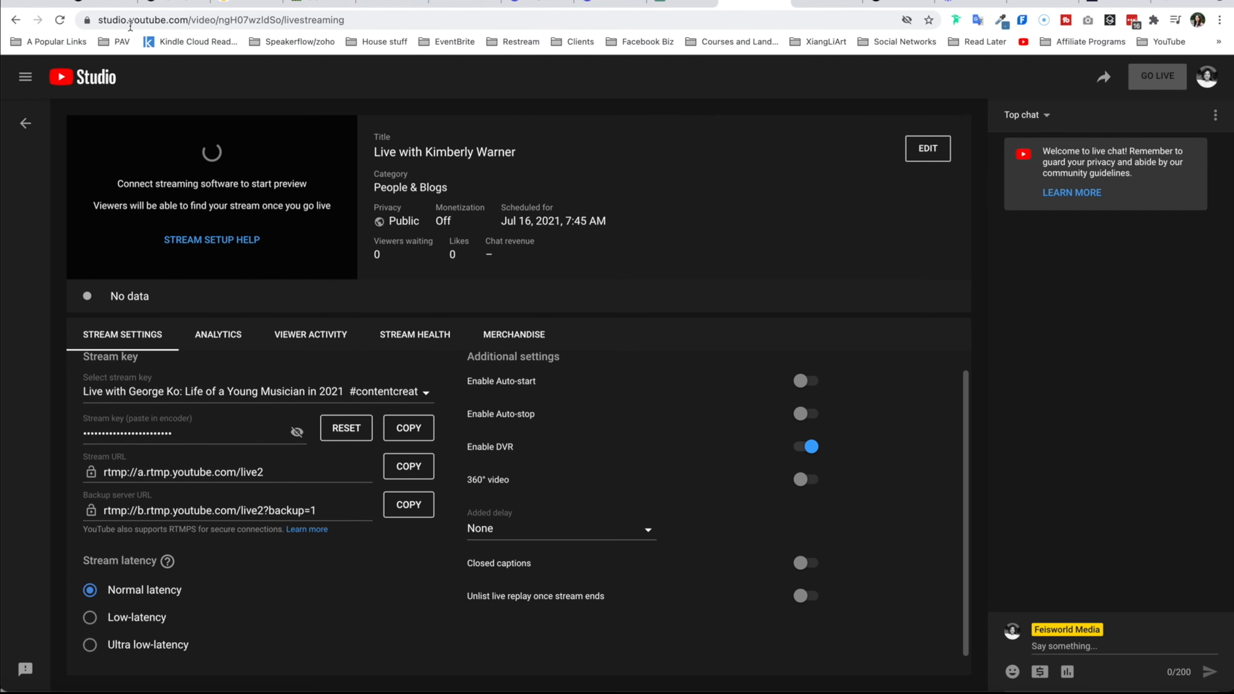
click(142, 23)
text(youtube.com)
key(Return)
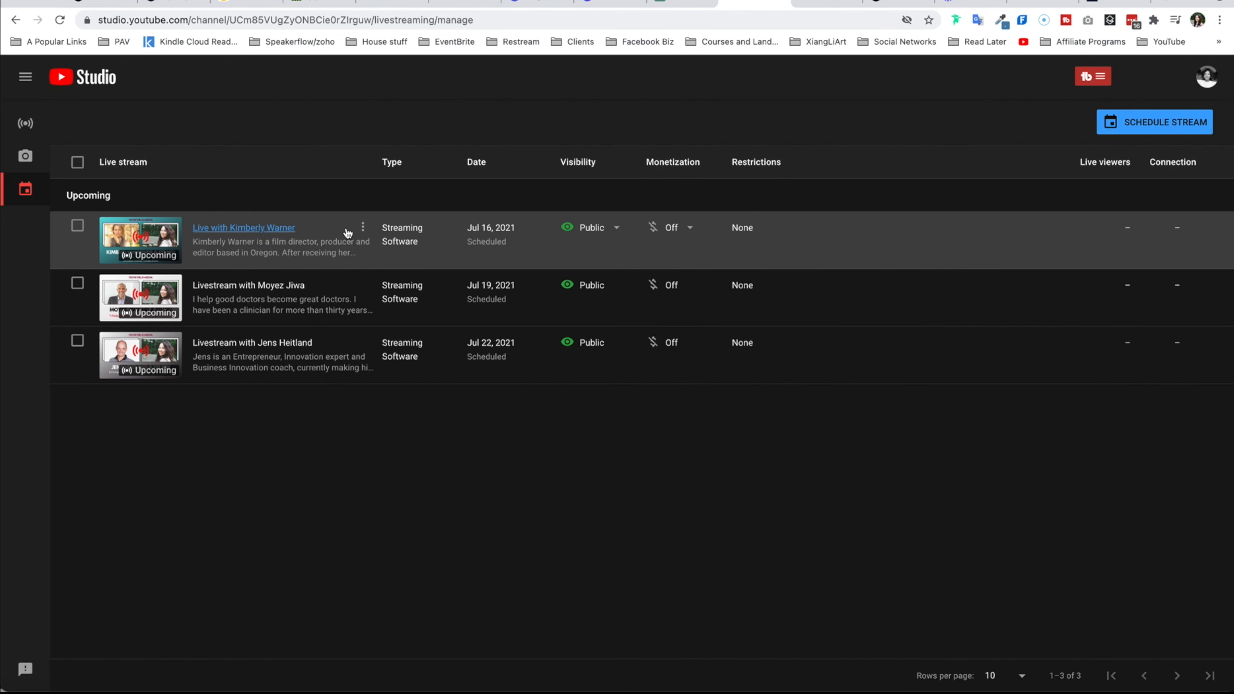
click(365, 227)
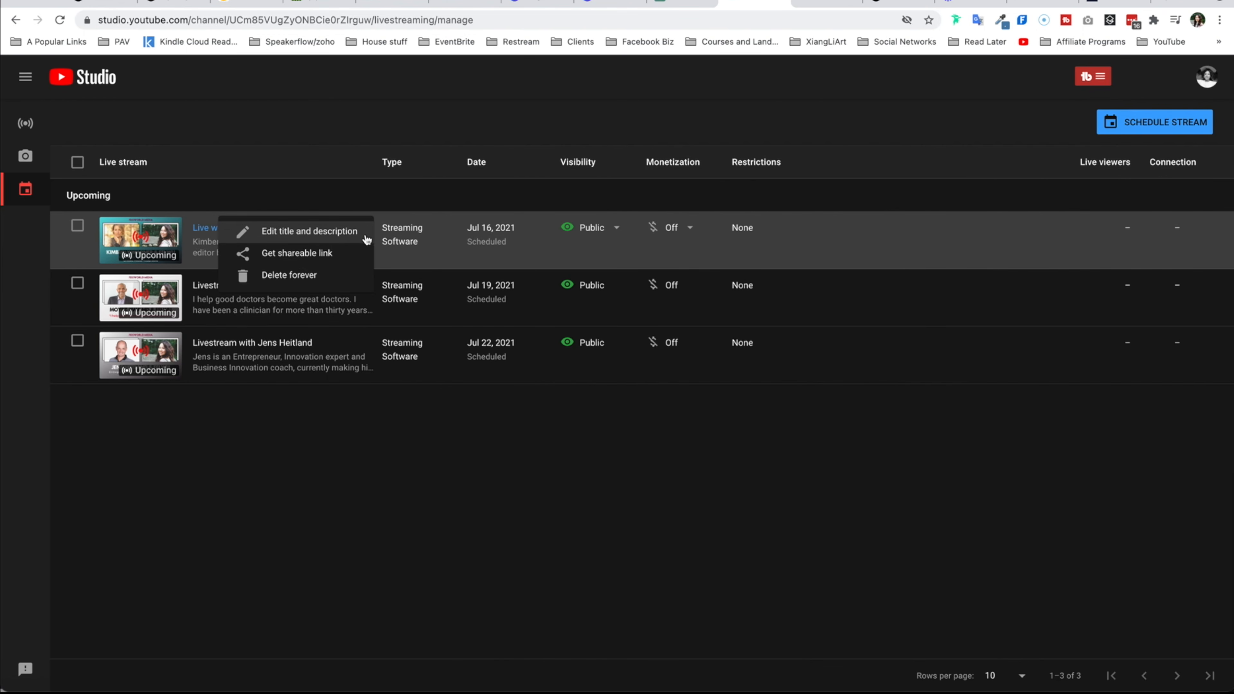
click(344, 257)
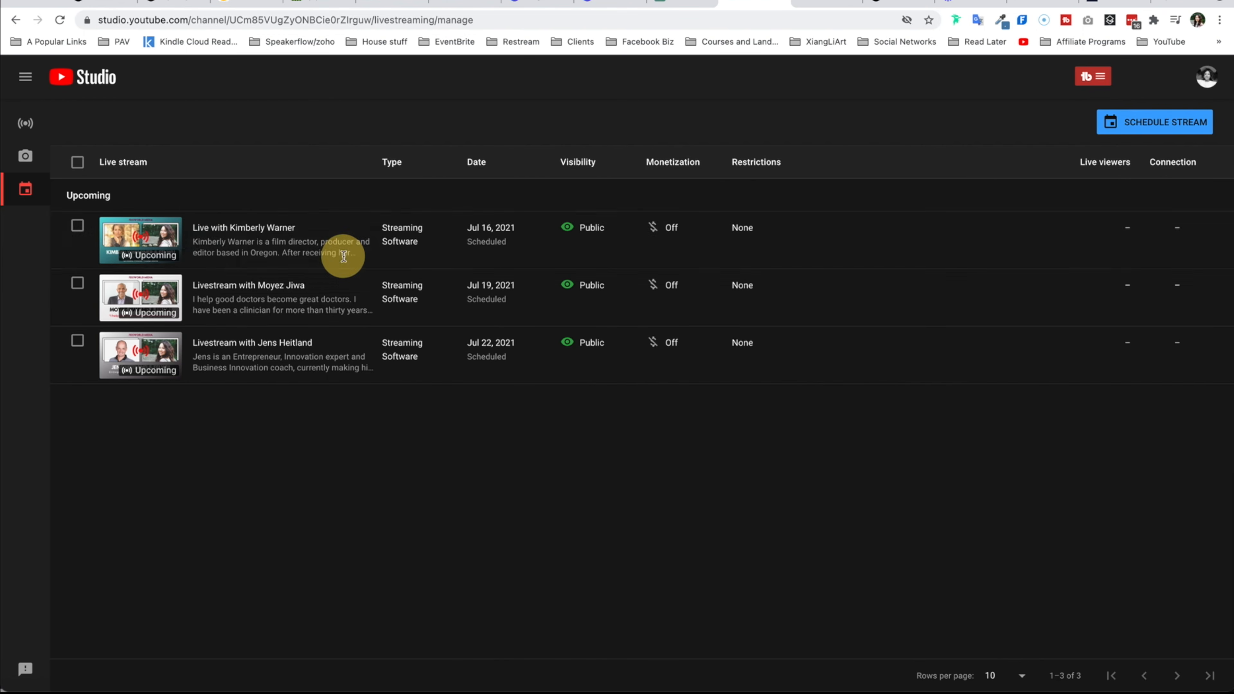
- Open the copied stream link in the events page tab and set a reminder on the scheduled stream
click(826, 3)
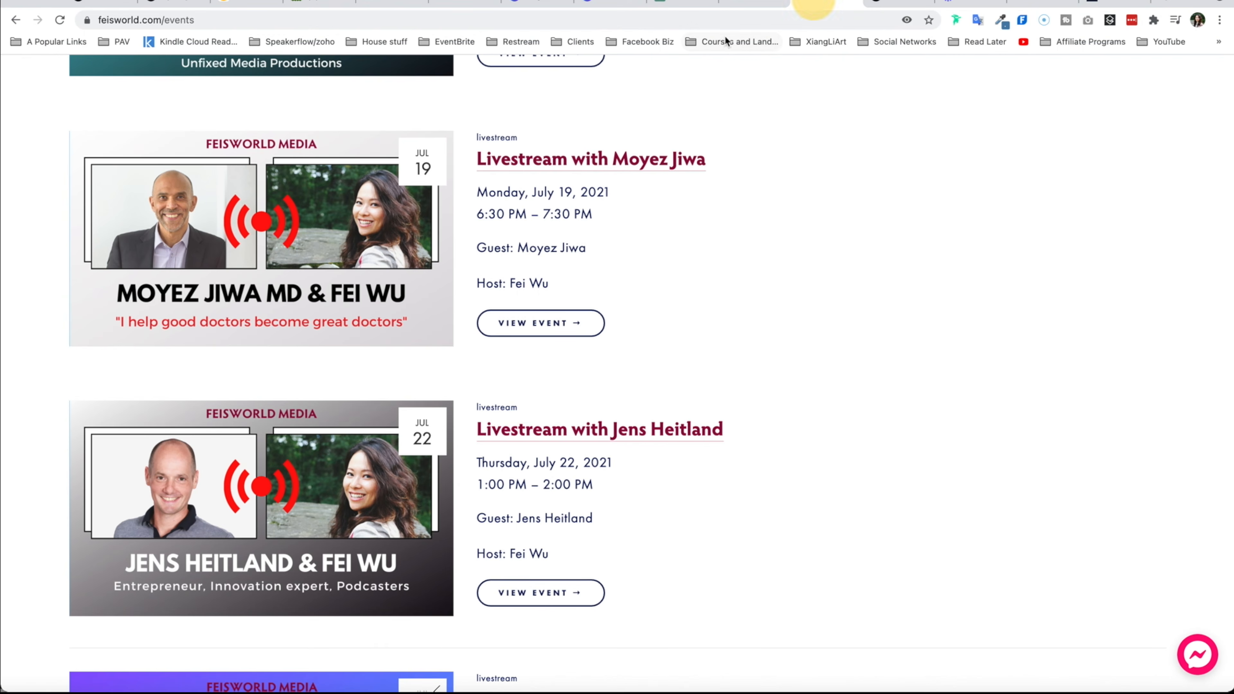
click(728, 21)
key(ctrl+v)
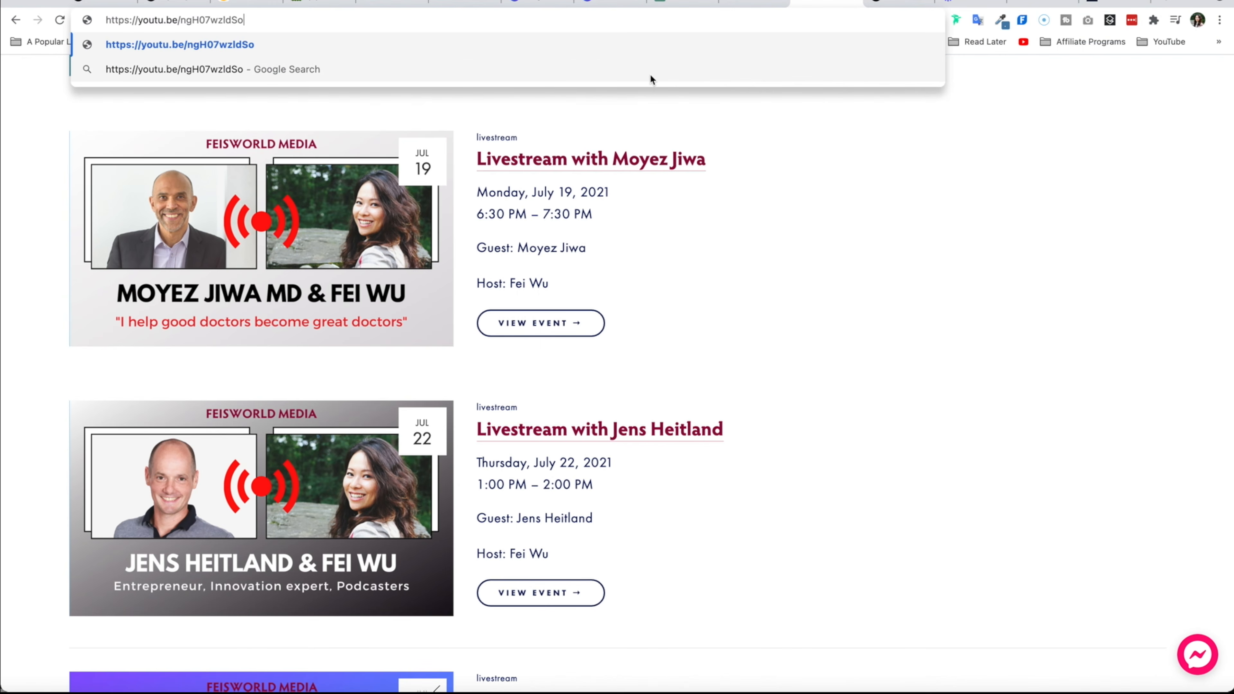
key(Return)
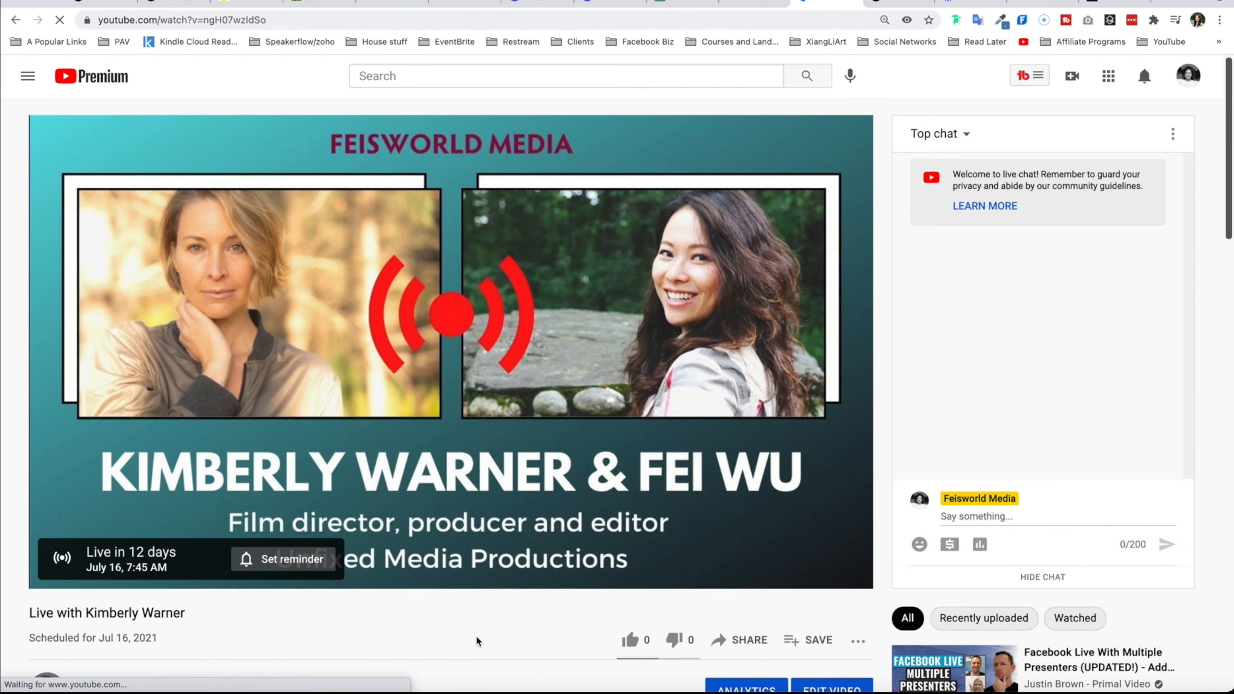
scroll(476, 642, down, 1)
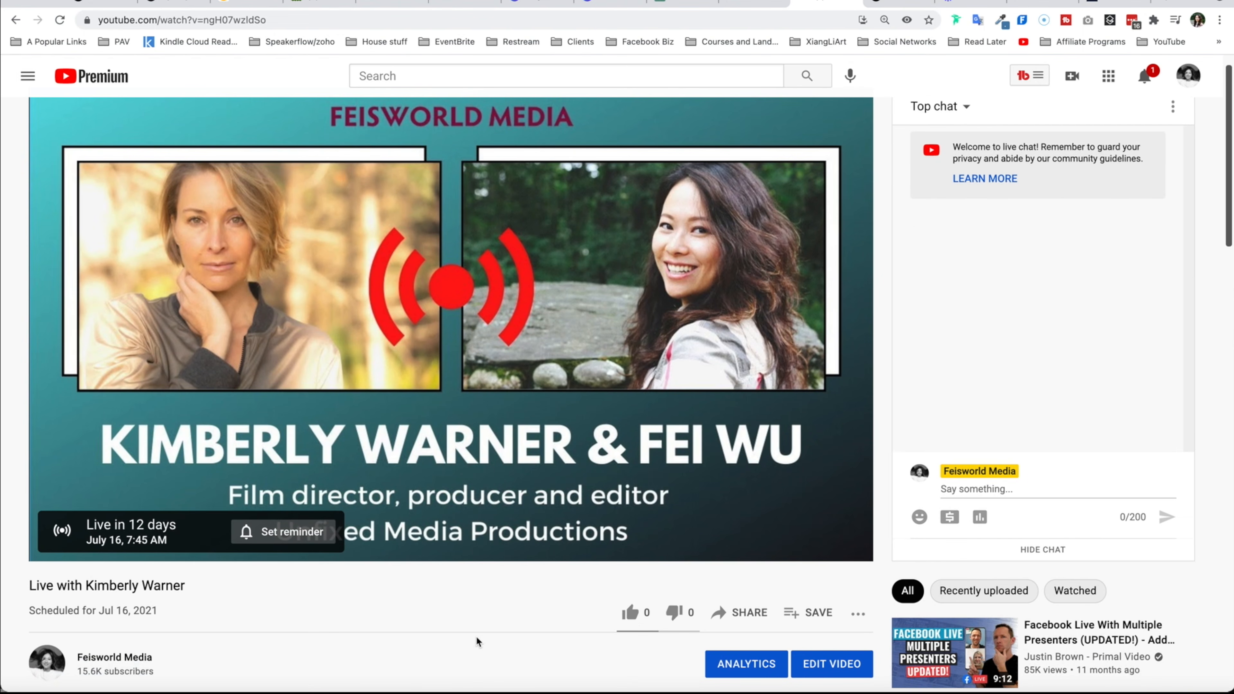
scroll(476, 641, down, 1)
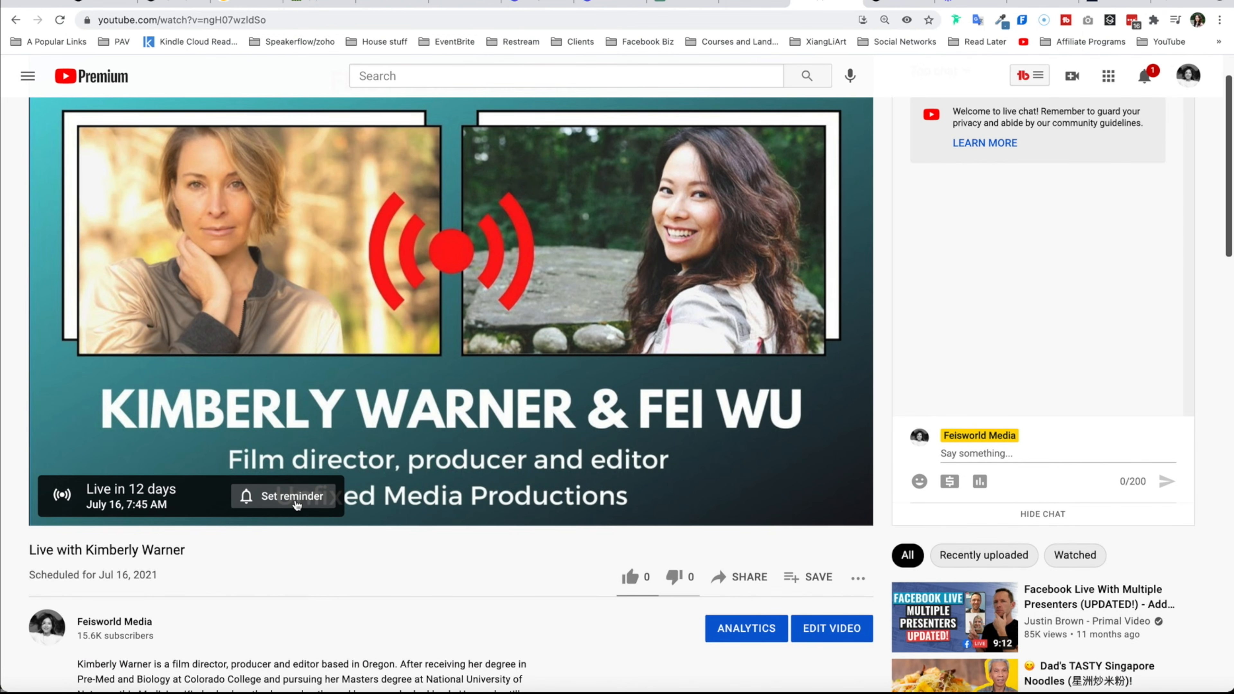
click(297, 506)
scroll(445, 618, down, 10)
scroll(448, 619, up, 12)
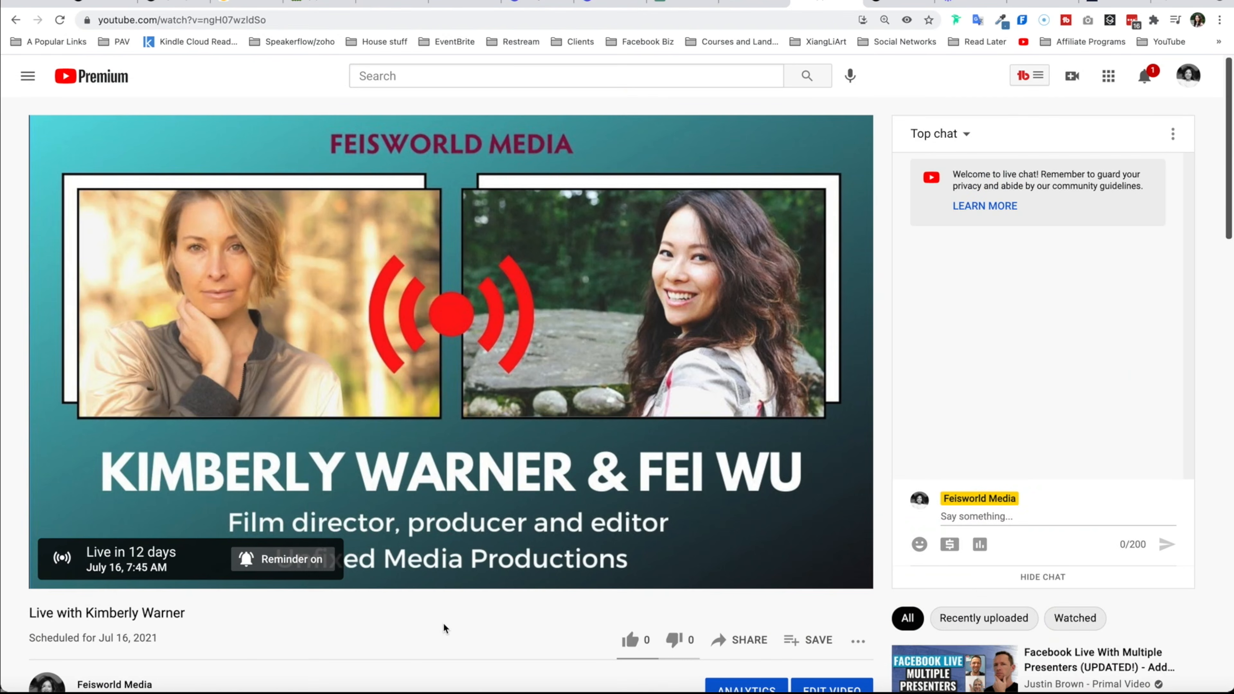
- Search YouTube for kimberly warner to find the scheduled stream in results
click(1032, 511)
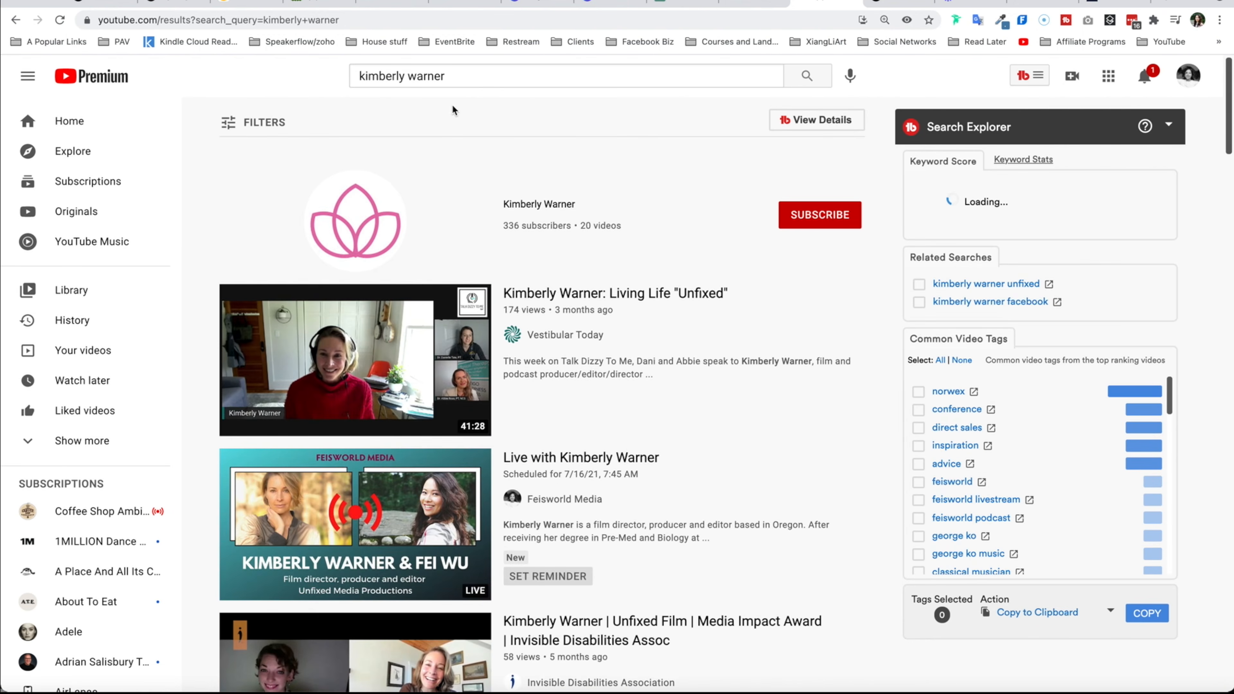
scroll(559, 340, down, 2)
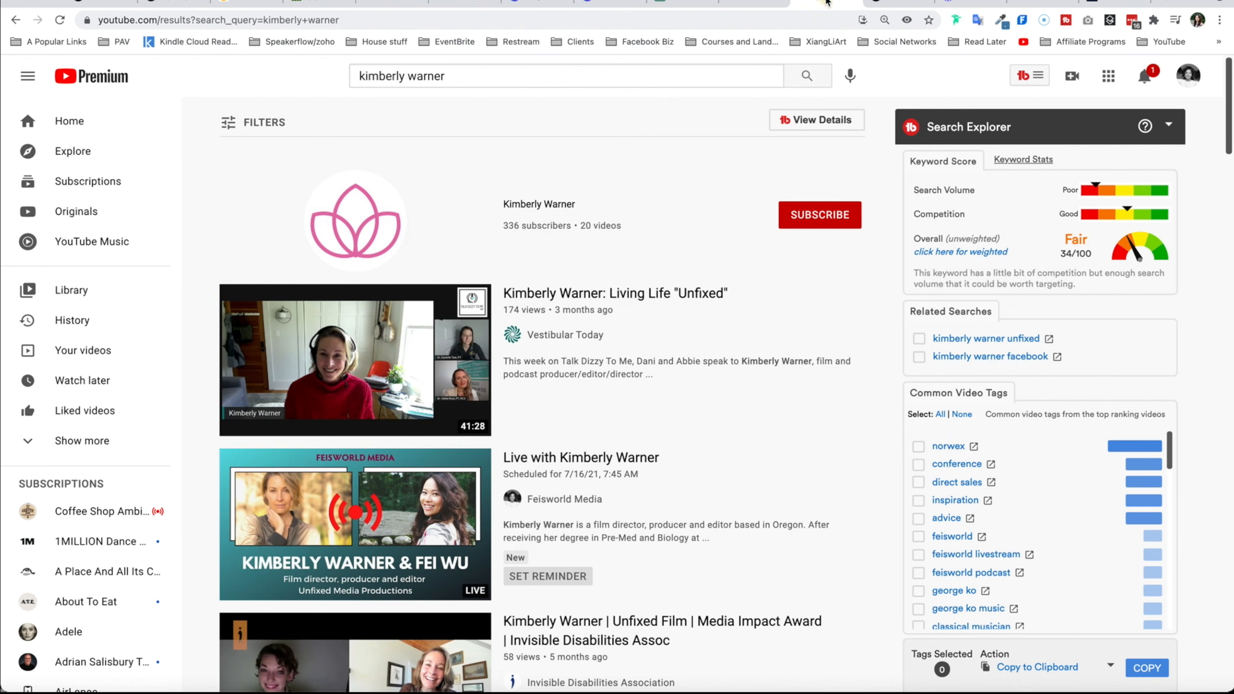
- Open the Live with Kimberly Warner stream's edit settings in Studio, check its schedule, and turn monetization on
click(759, 6)
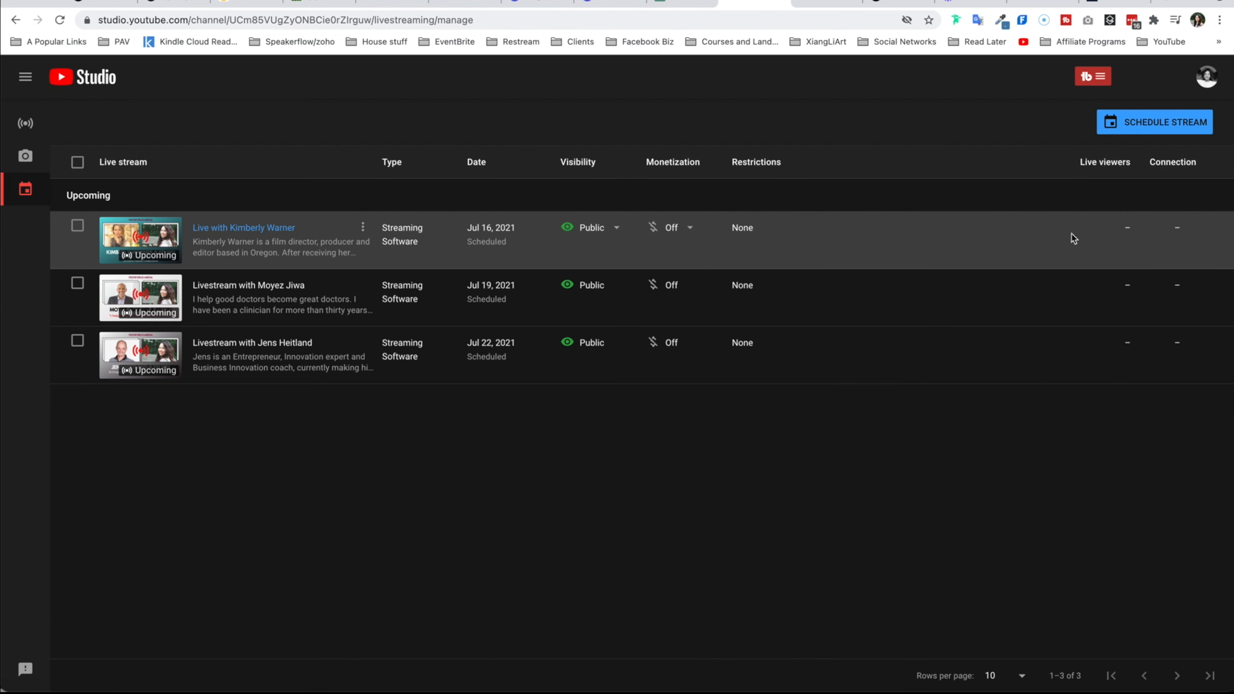
click(228, 235)
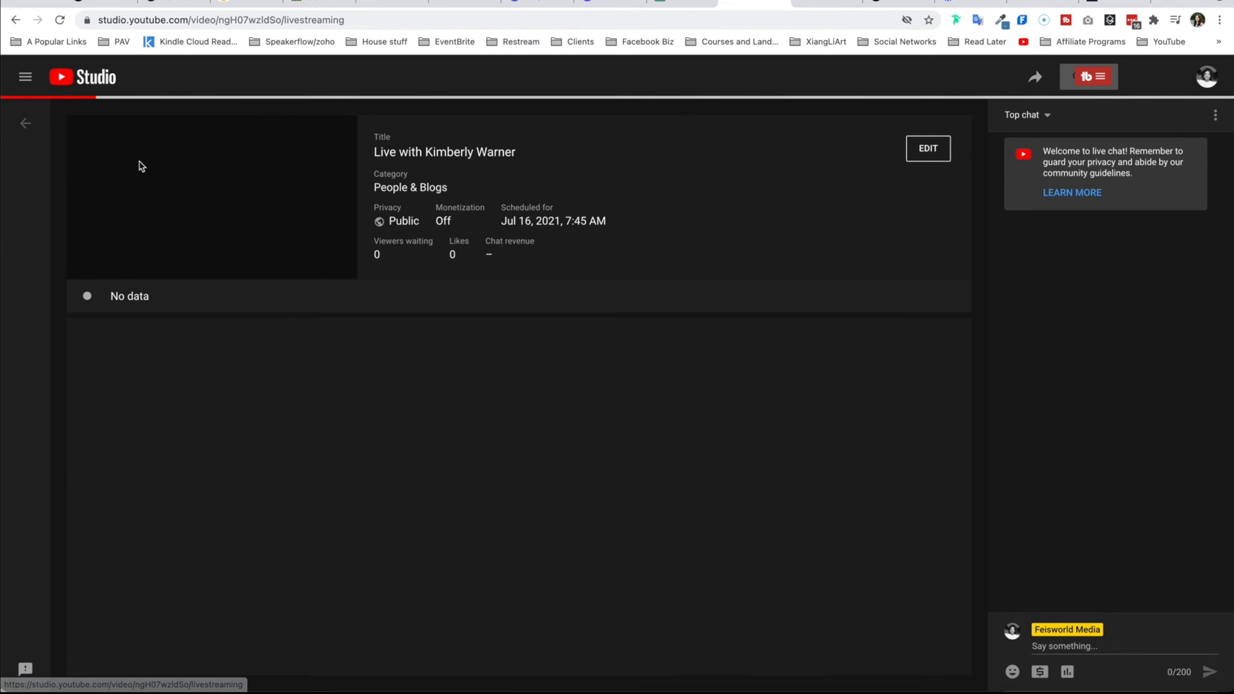
click(932, 155)
scroll(714, 407, down, 8)
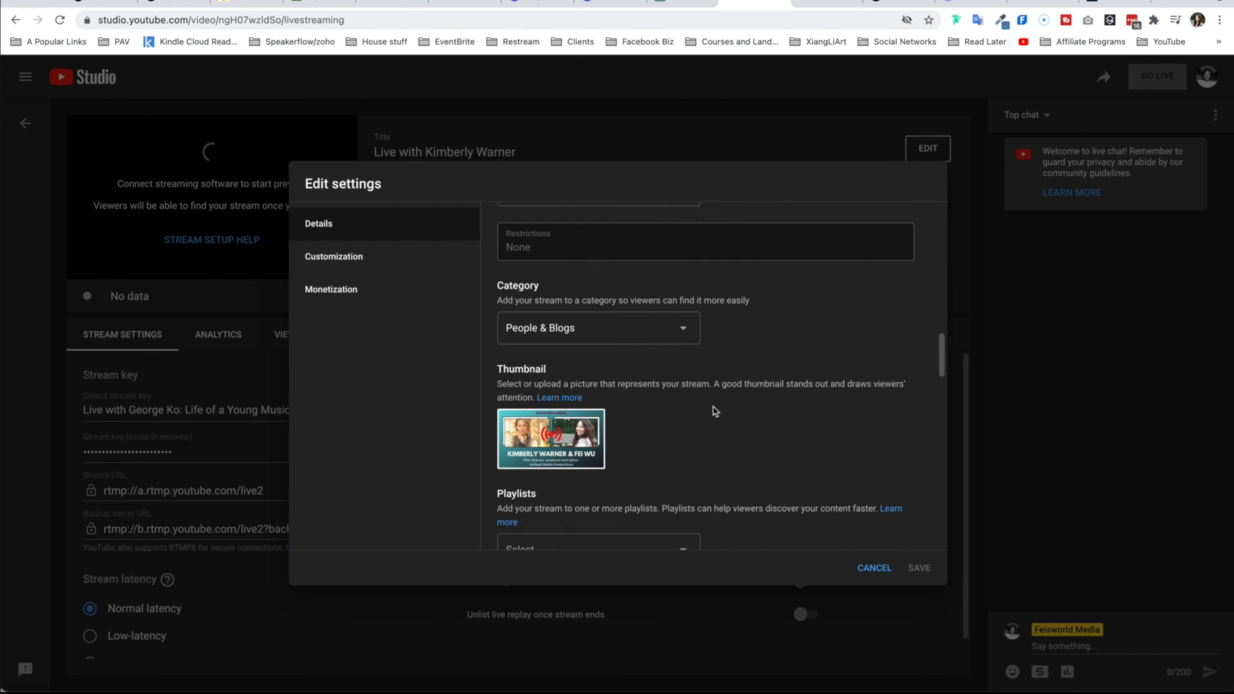
scroll(738, 408, up, 3)
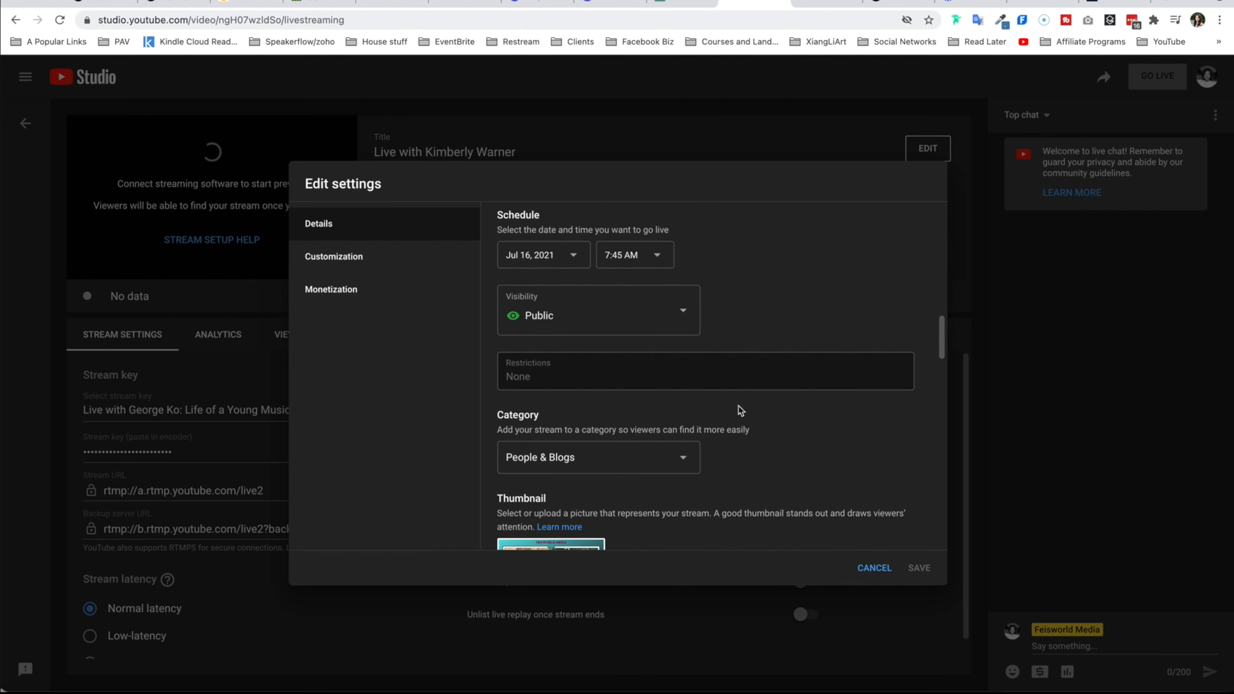
click(654, 255)
scroll(641, 438, down, 20)
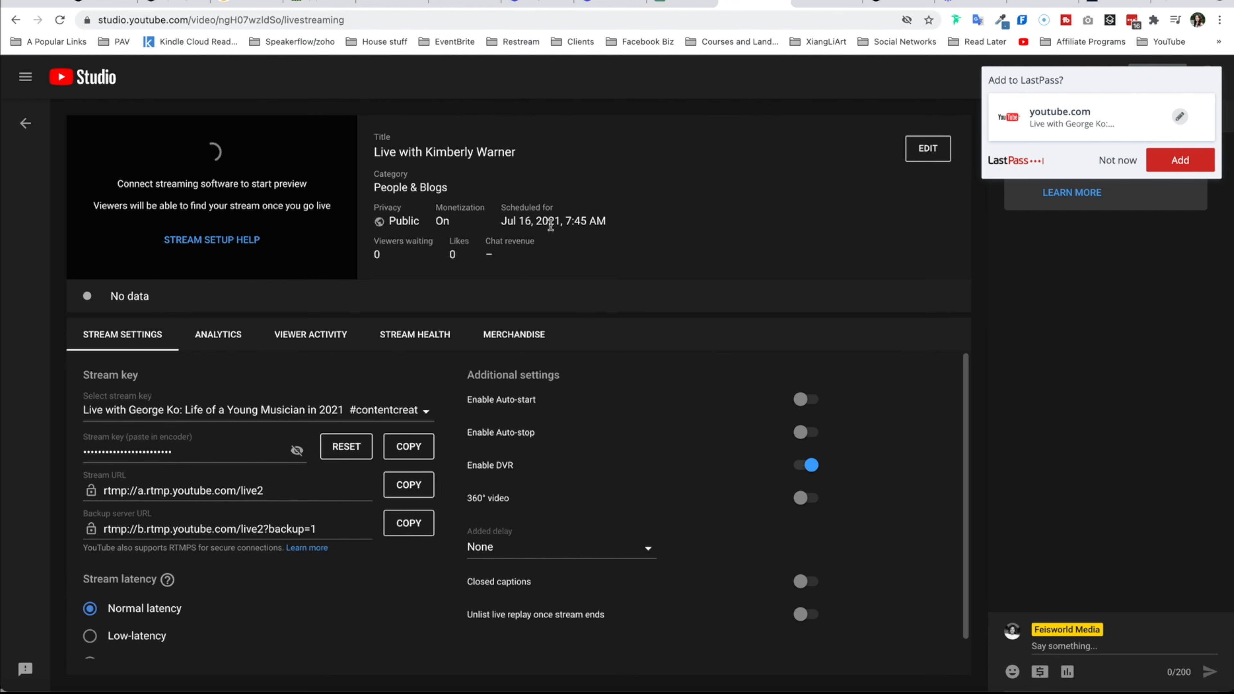
- Reload the stream's Studio page
click(543, 21)
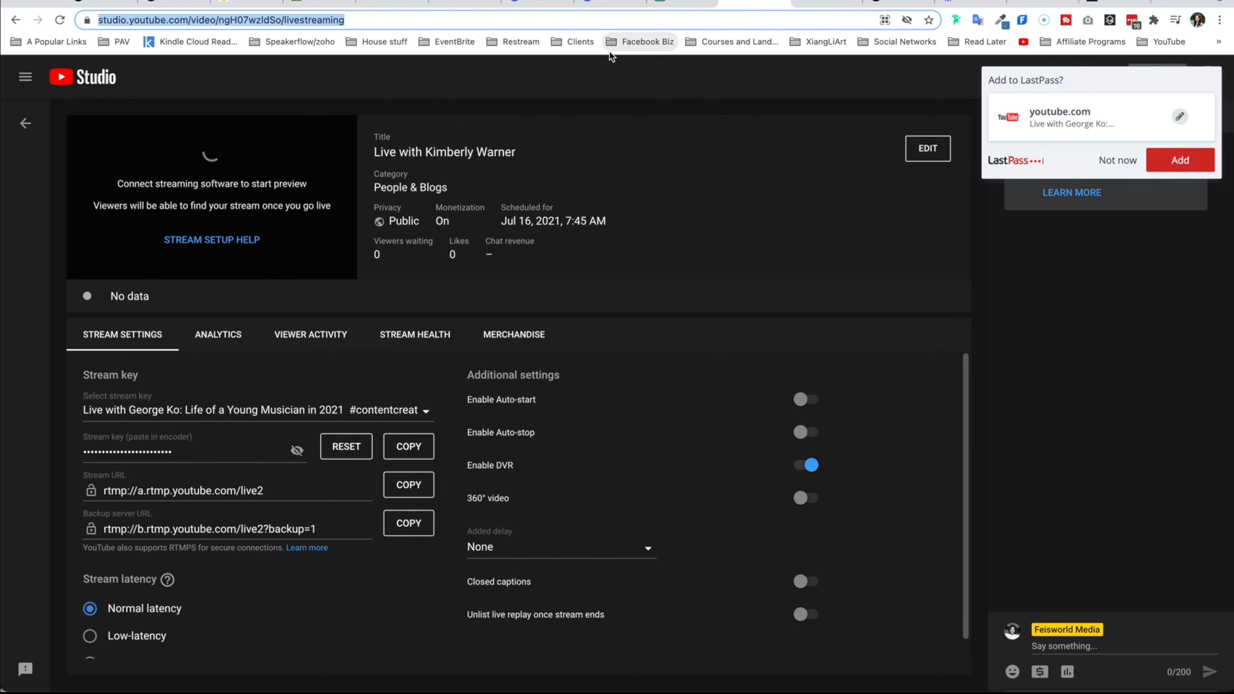
key(Return)
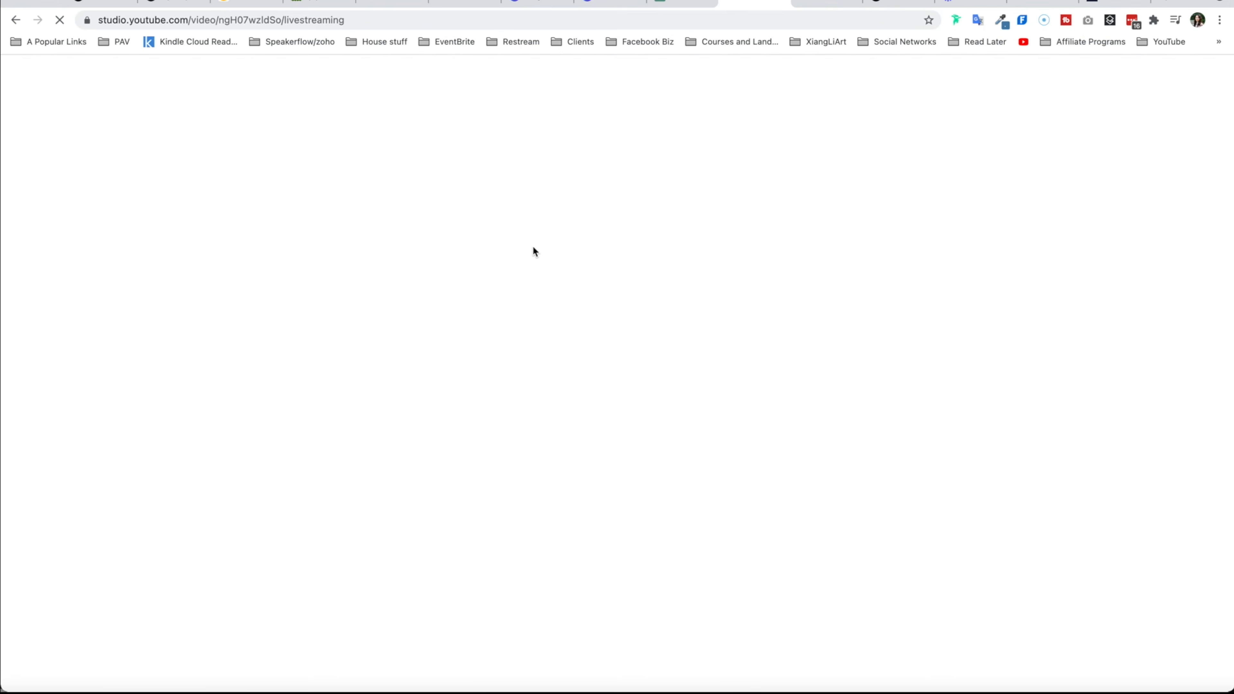